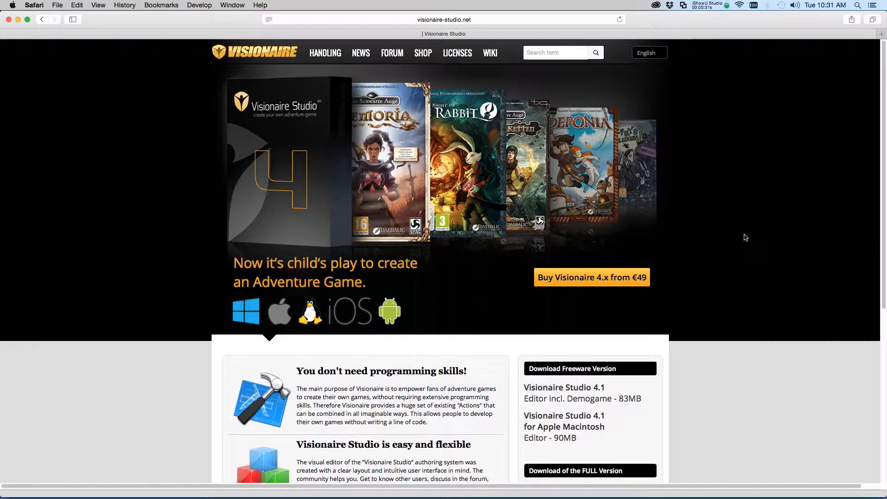
Open the Font template file (Photoshop) page from the Ressources category of the Visionaire shop
{"action": "left_click", "coordinate": [425, 59]}
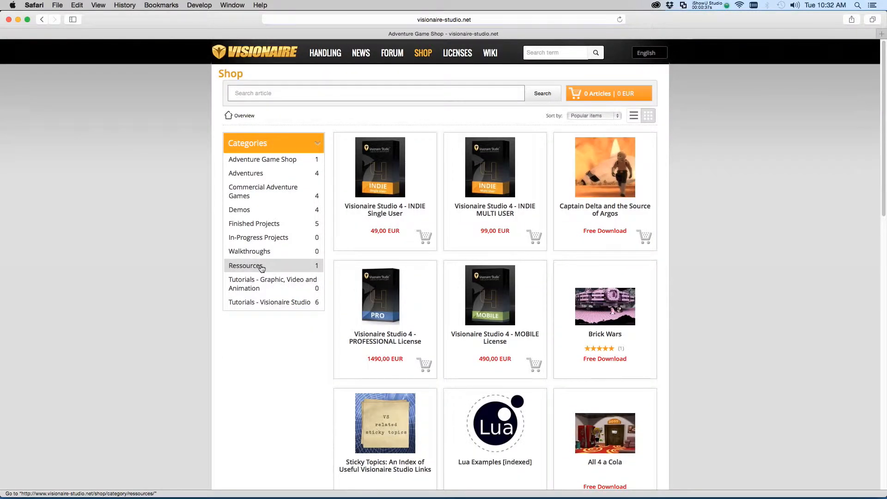
{"action": "left_click", "coordinate": [260, 266]}
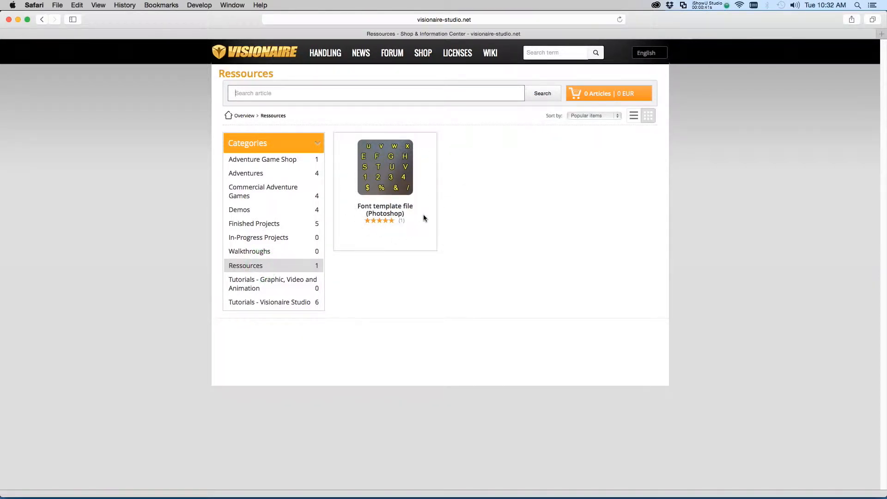
{"action": "left_click", "coordinate": [400, 172]}
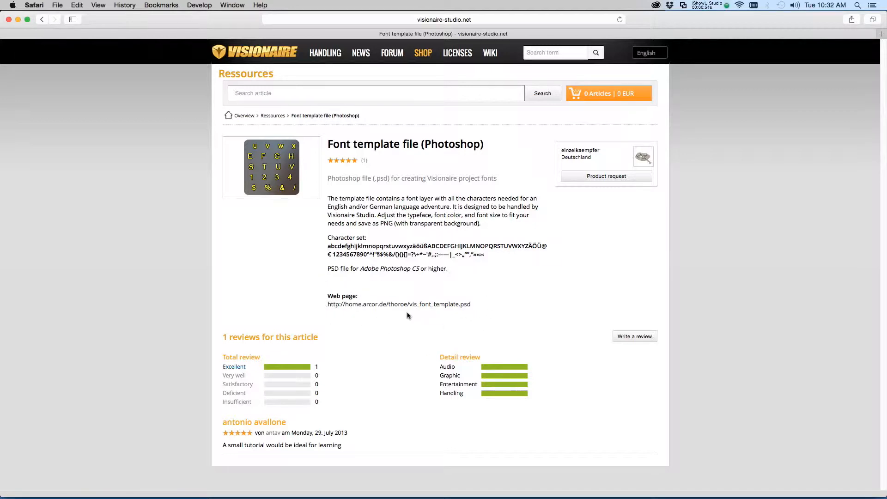
Show and dismiss the download options for the vis_font_template.psd link, and switch to Photoshop with the template
{"action": "right_click", "coordinate": [394, 307]}
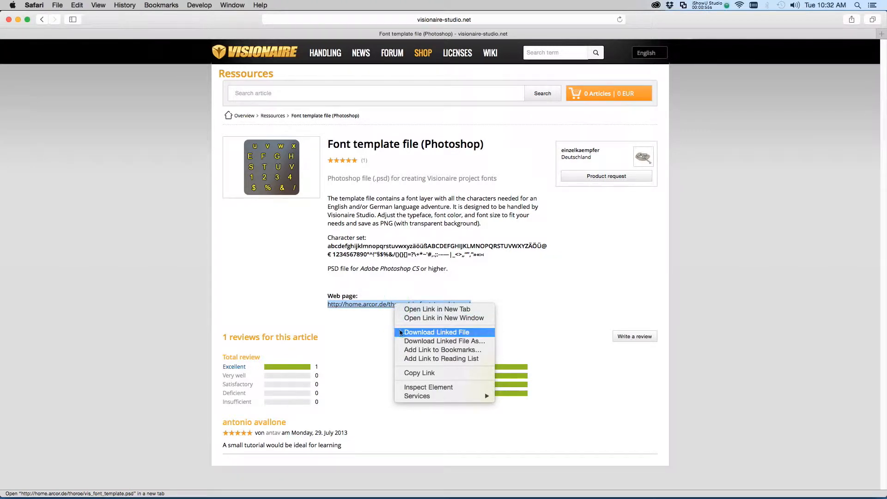
{"action": "left_click", "coordinate": [367, 326]}
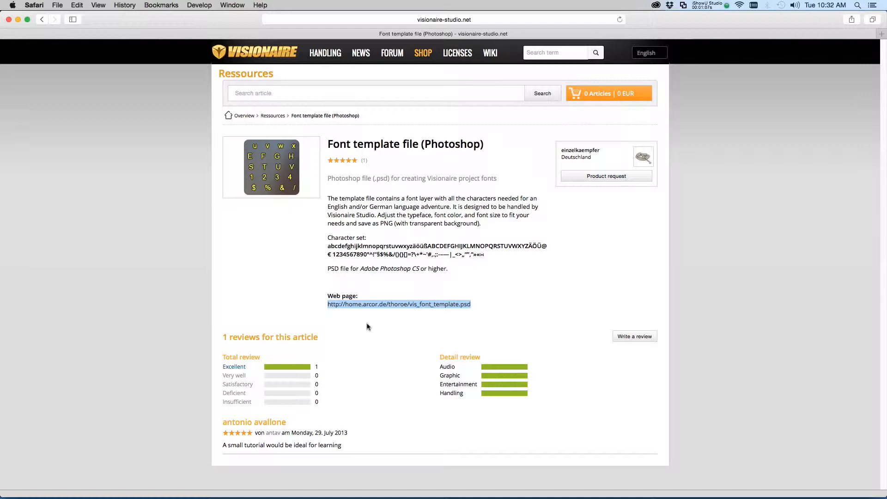
{"action": "left_click", "coordinate": [361, 242]}
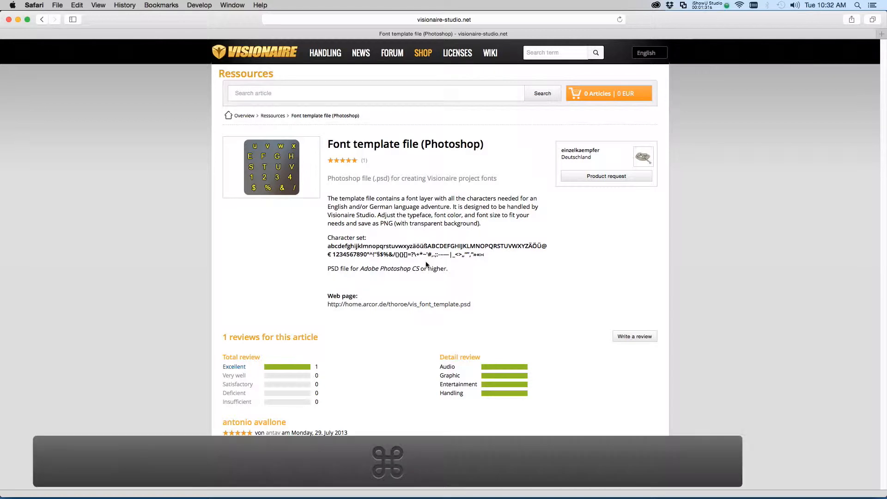
{"action": "key", "text": "super+Tab"}
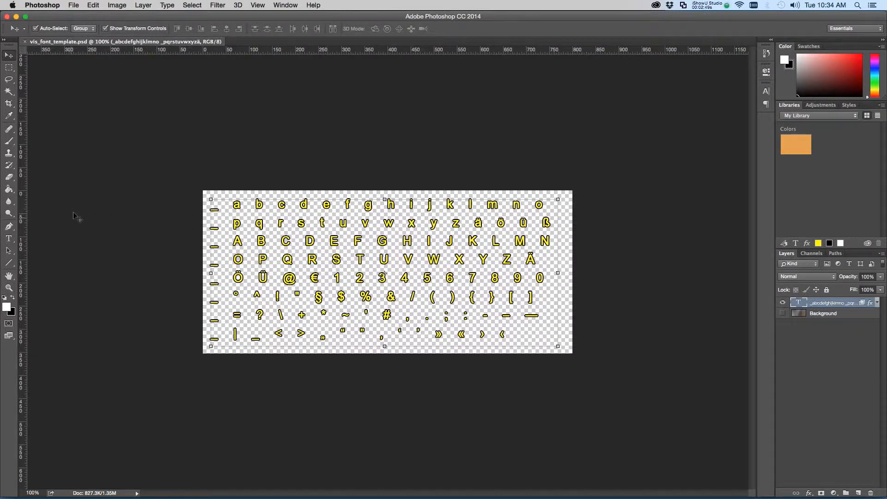
Change the font of all characters in the template's text layer to Benegraphic Regular
{"action": "left_click", "coordinate": [9, 238]}
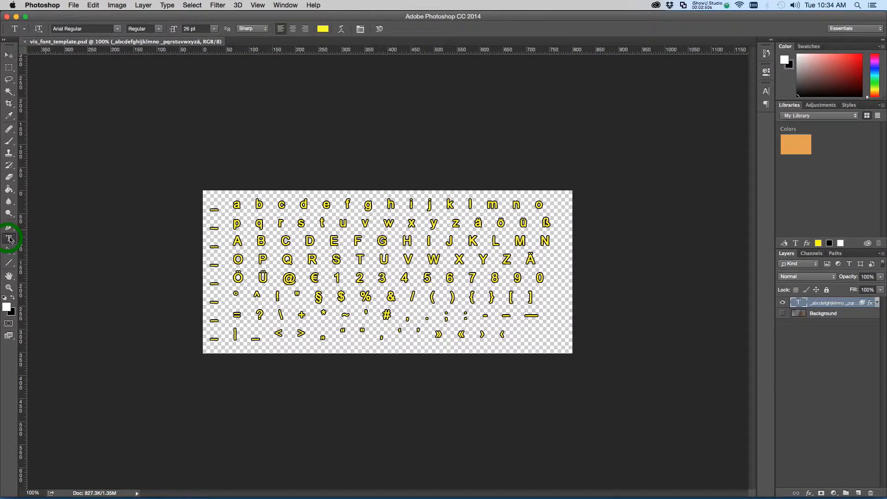
{"action": "left_click", "coordinate": [236, 205]}
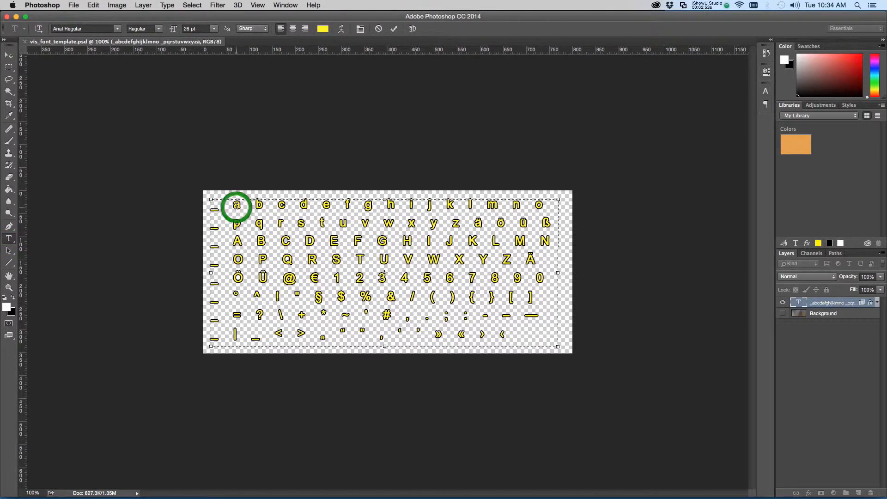
{"action": "key", "text": "super+a"}
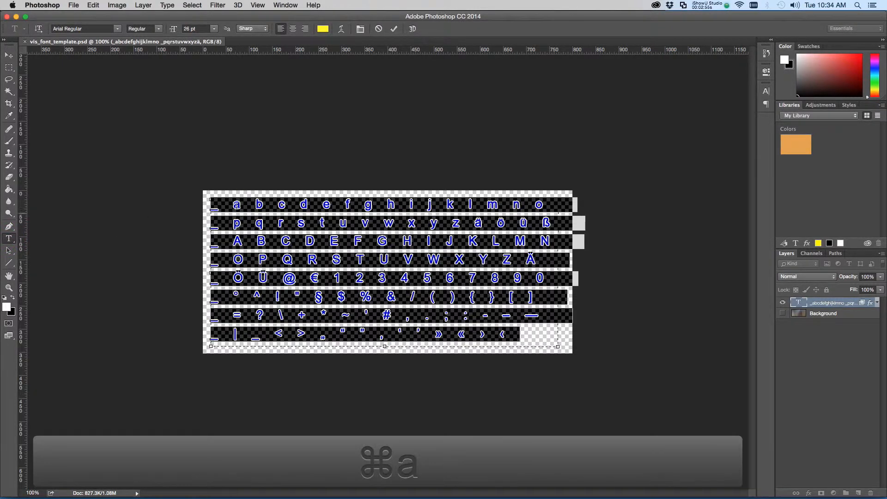
{"action": "left_click", "coordinate": [119, 29]}
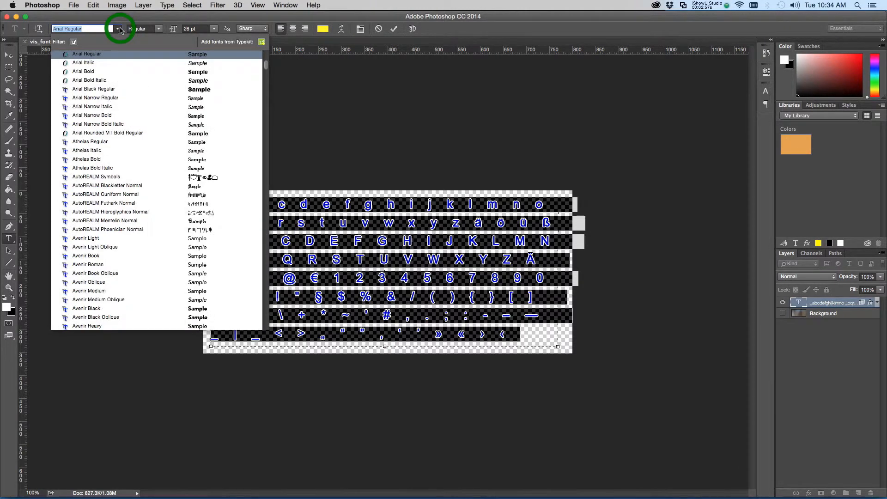
{"action": "scroll", "coordinate": [134, 182], "scroll_direction": "down", "scroll_amount": 5}
{"action": "scroll", "coordinate": [135, 183], "scroll_direction": "down", "scroll_amount": 10}
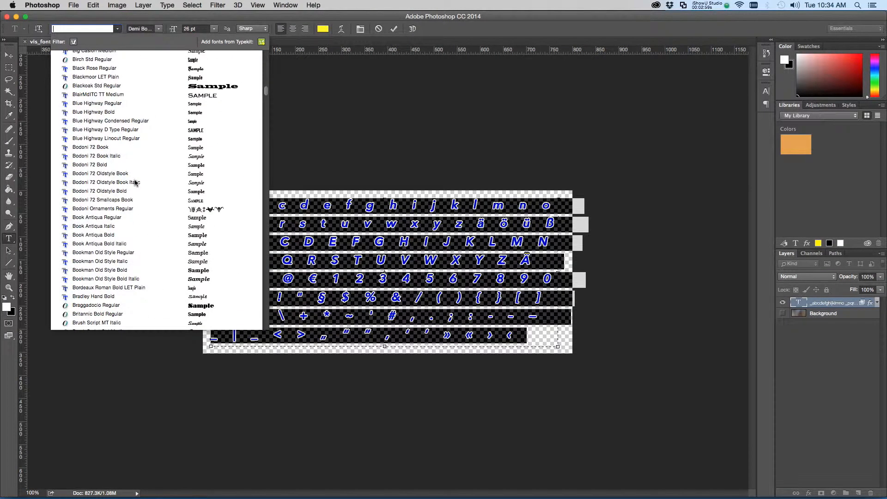
{"action": "scroll", "coordinate": [135, 183], "scroll_direction": "up", "scroll_amount": 6}
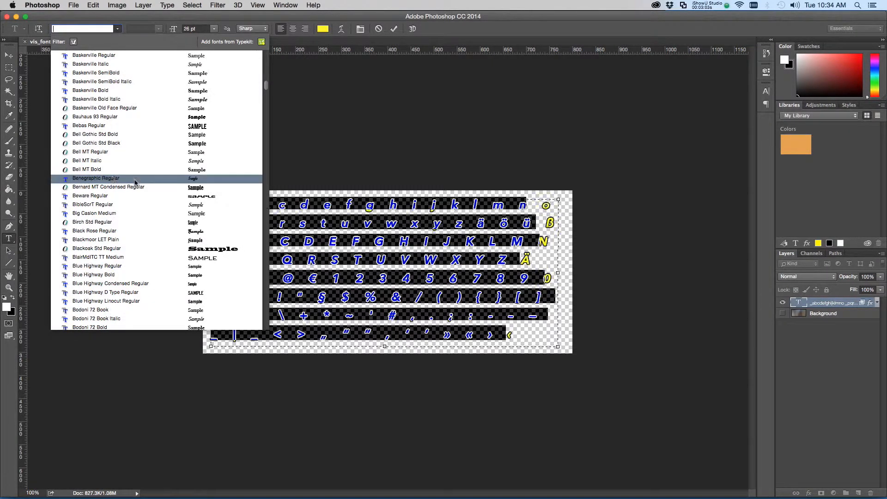
{"action": "left_click", "coordinate": [111, 178]}
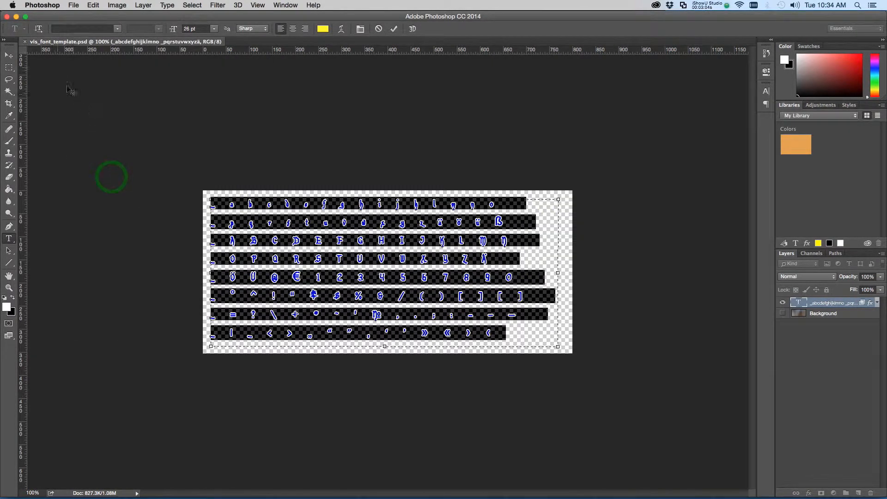
{"action": "left_click", "coordinate": [9, 55]}
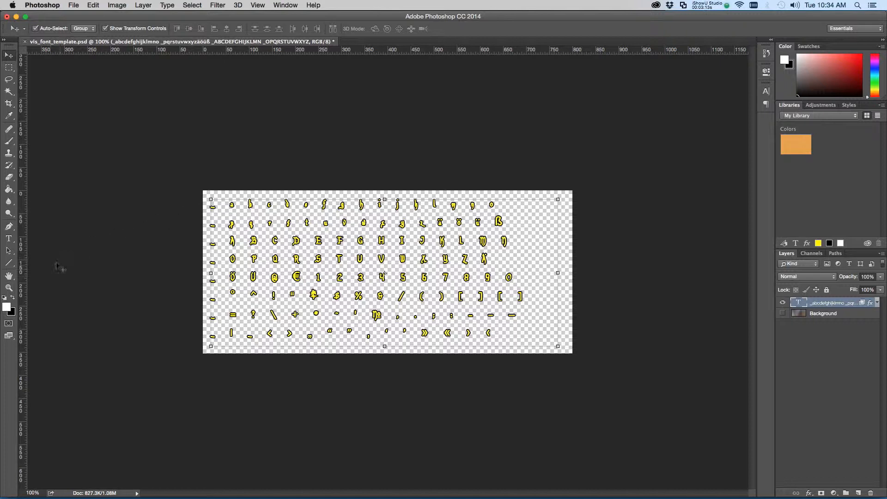
{"action": "left_click", "coordinate": [8, 213]}
{"action": "left_click", "coordinate": [214, 208]}
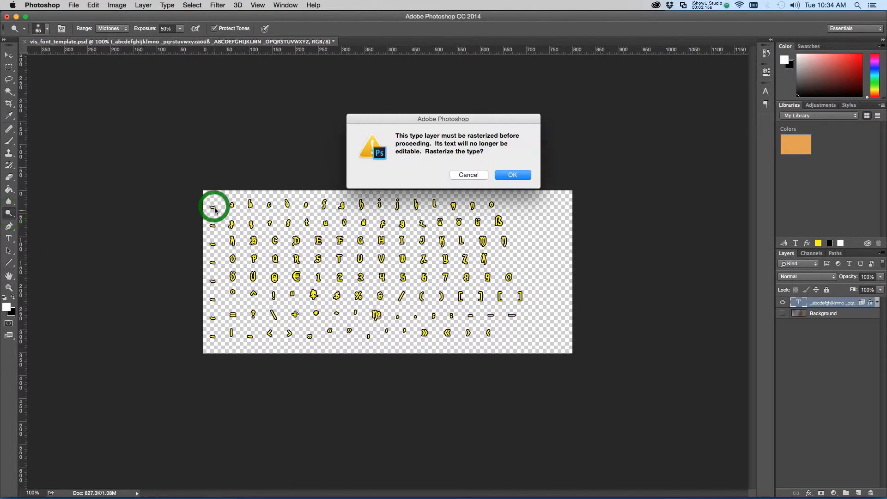
{"action": "left_click", "coordinate": [472, 177]}
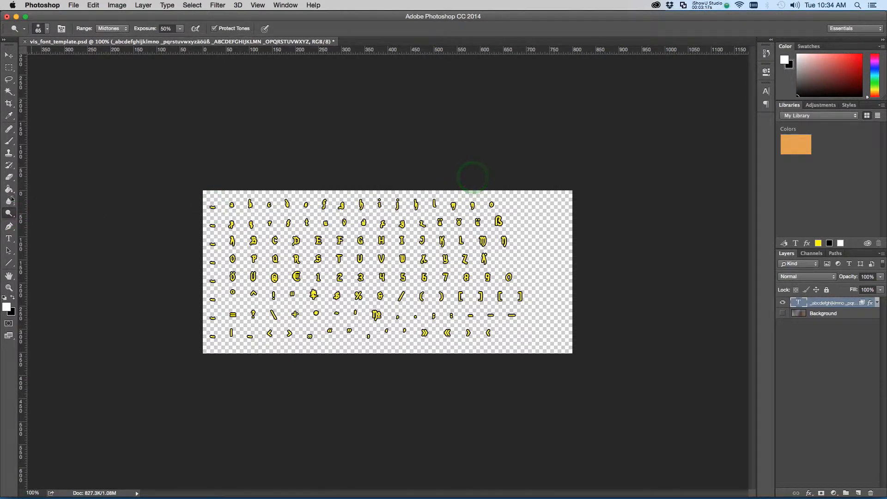
Inspect the restyled characters at 200%, and undo the font change on the text layer
{"action": "left_click", "coordinate": [9, 287]}
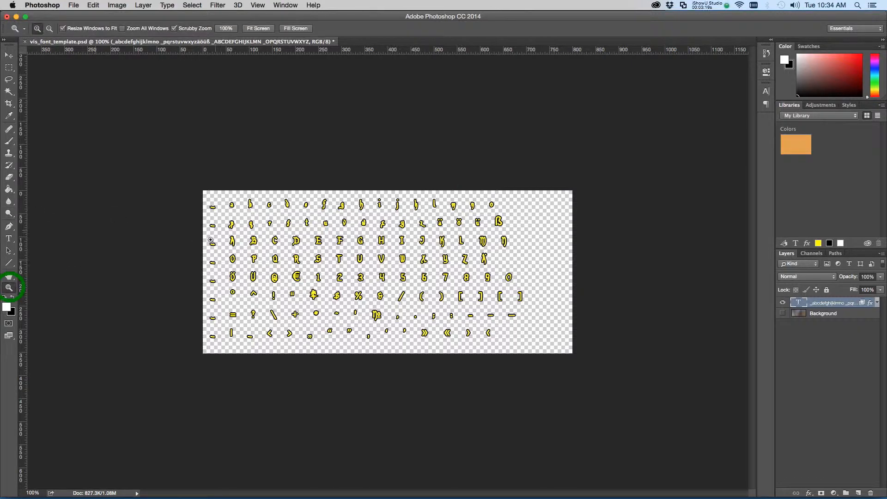
{"action": "left_click", "coordinate": [213, 213]}
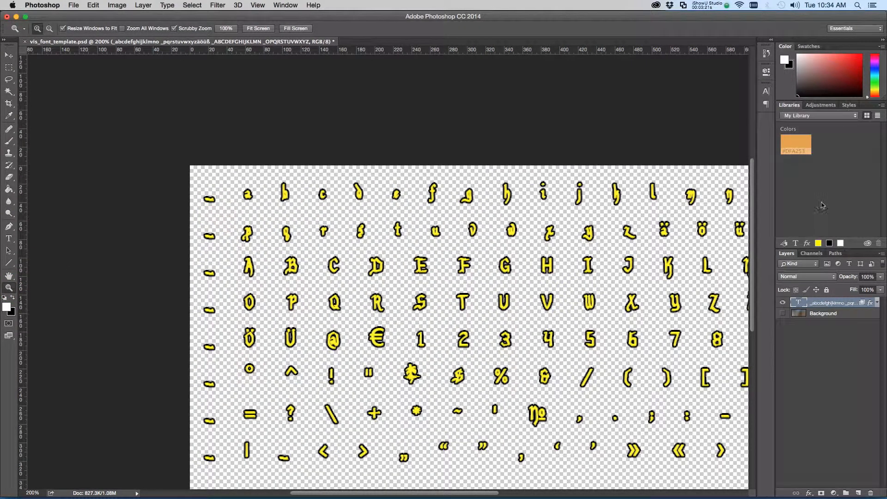
{"action": "left_click_drag", "start_coordinate": [751, 212], "coordinate": [755, 237]}
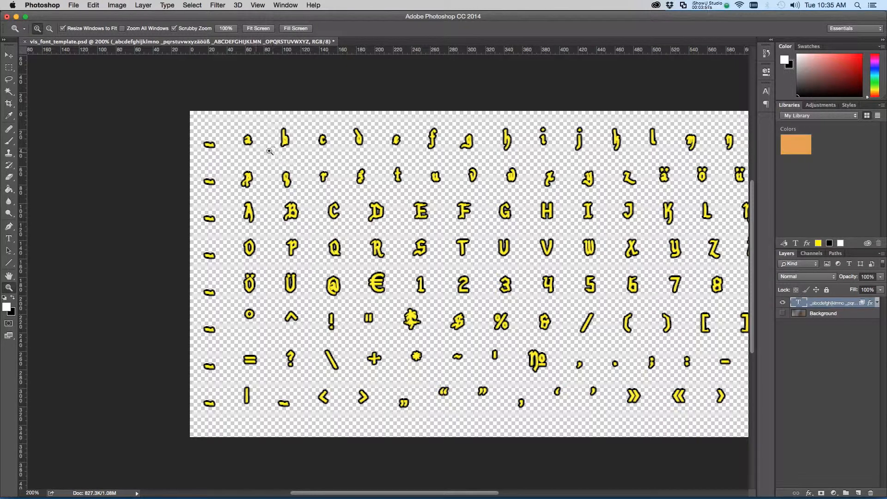
{"action": "left_click", "coordinate": [93, 5]}
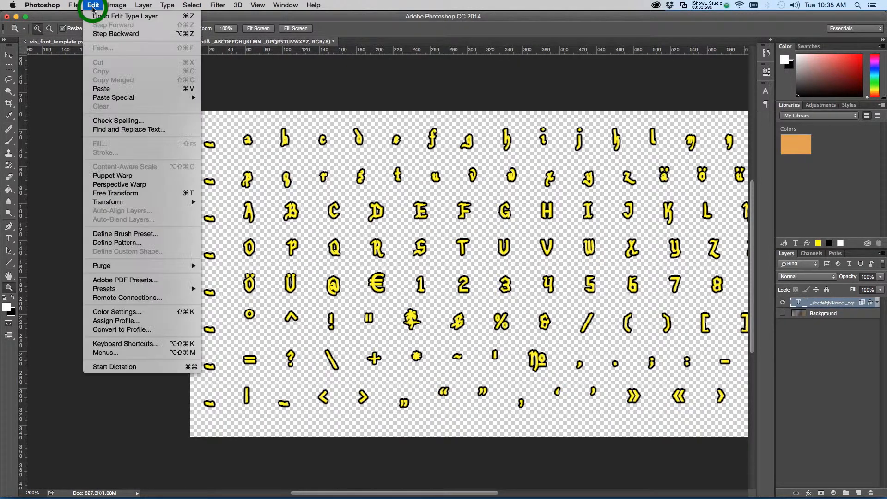
{"action": "left_click", "coordinate": [95, 33]}
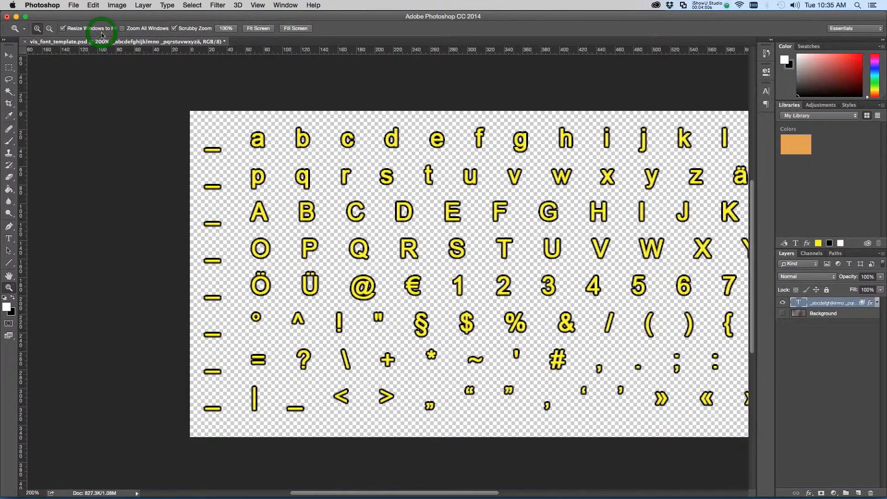
{"action": "left_click", "coordinate": [9, 55]}
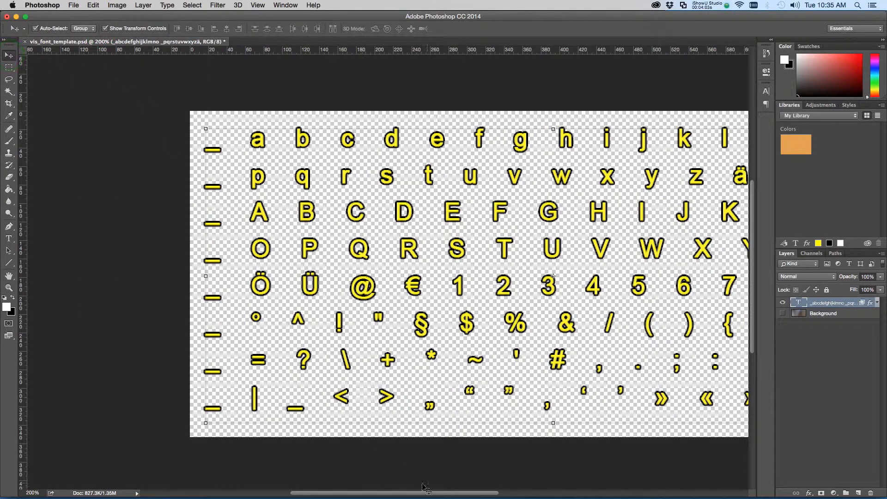
Draw a black horizontal line 17 px long and 3 px thick over the underscore that starts the first row
{"action": "left_click_drag", "start_coordinate": [428, 493], "coordinate": [475, 496]}
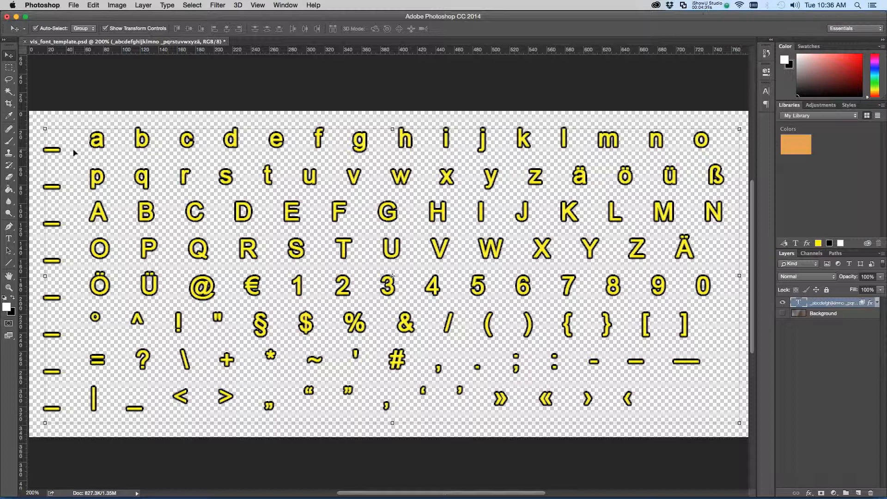
{"action": "left_click", "coordinate": [10, 264]}
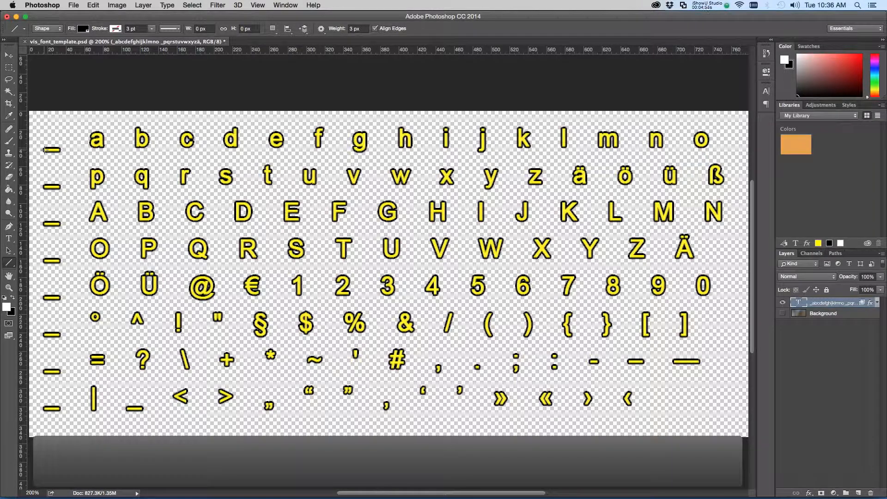
{"action": "left_click_drag", "start_coordinate": [45, 149], "coordinate": [60, 149]}
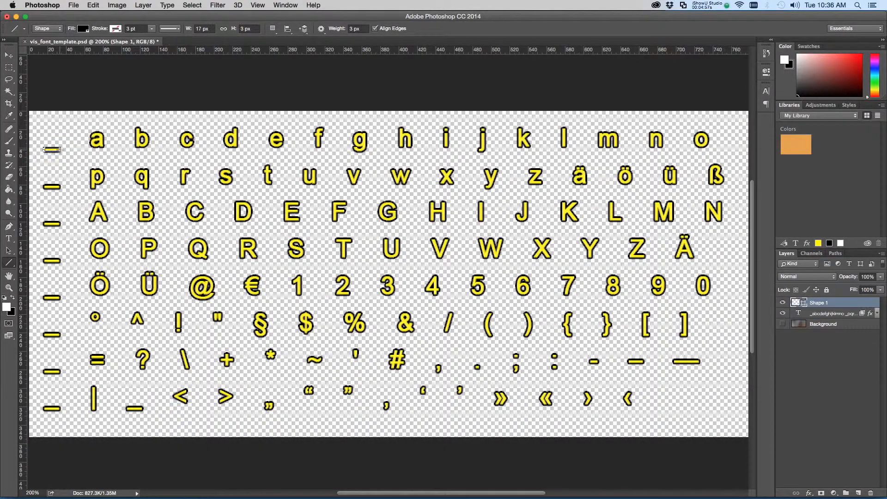
{"action": "left_click", "coordinate": [8, 54]}
{"action": "left_click", "coordinate": [100, 95]}
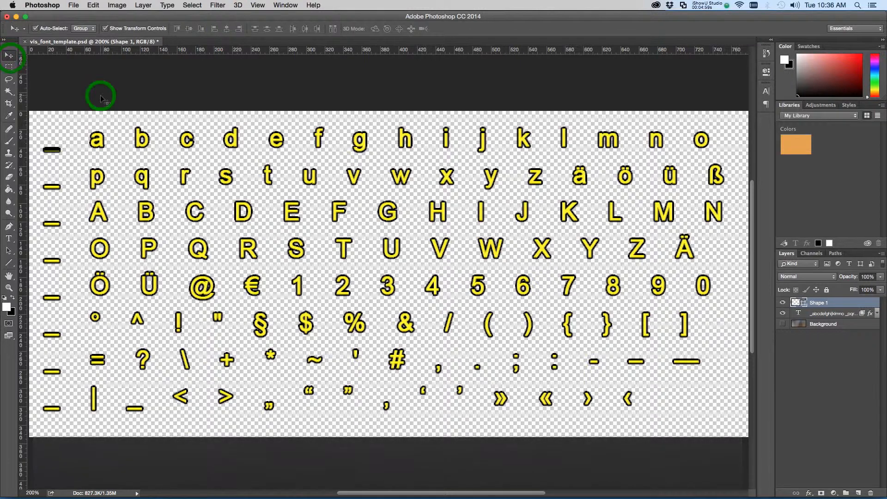
{"action": "left_click", "coordinate": [52, 150]}
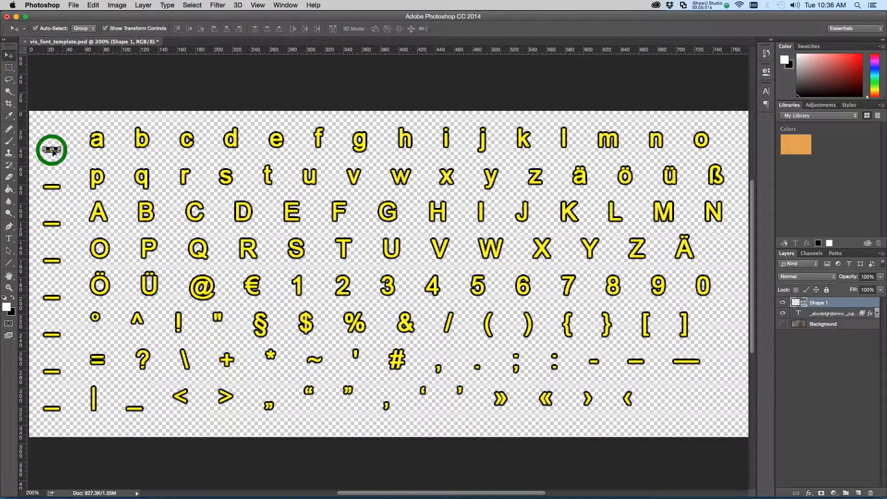
{"action": "left_click", "coordinate": [86, 103]}
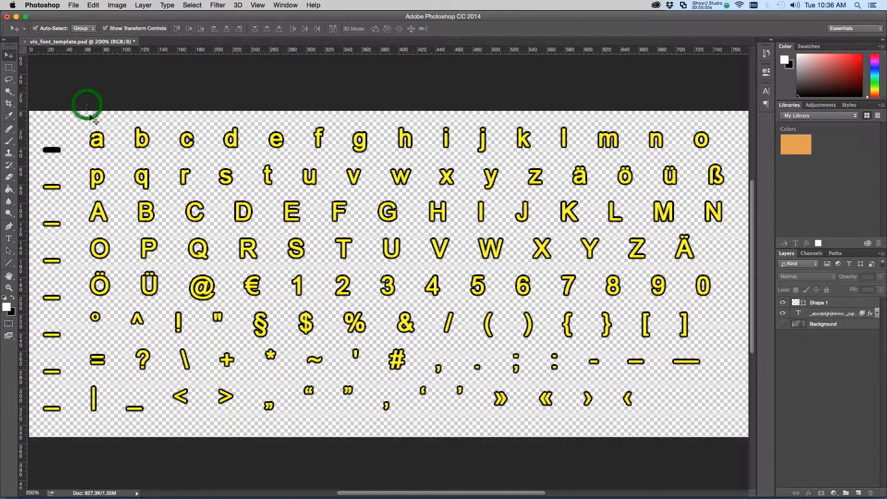
Duplicate the black line layer and move the copy straight down 40 px onto the second row's starting underscore
{"action": "left_click", "coordinate": [55, 152]}
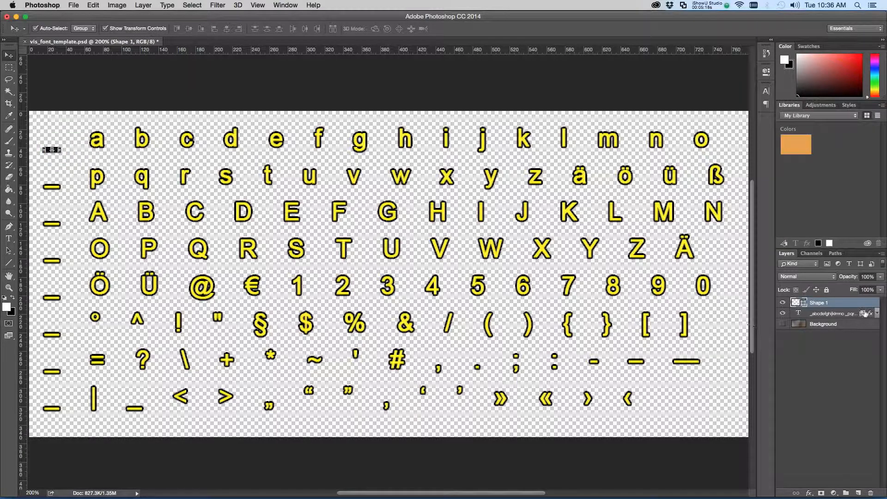
{"action": "right_click", "coordinate": [827, 305]}
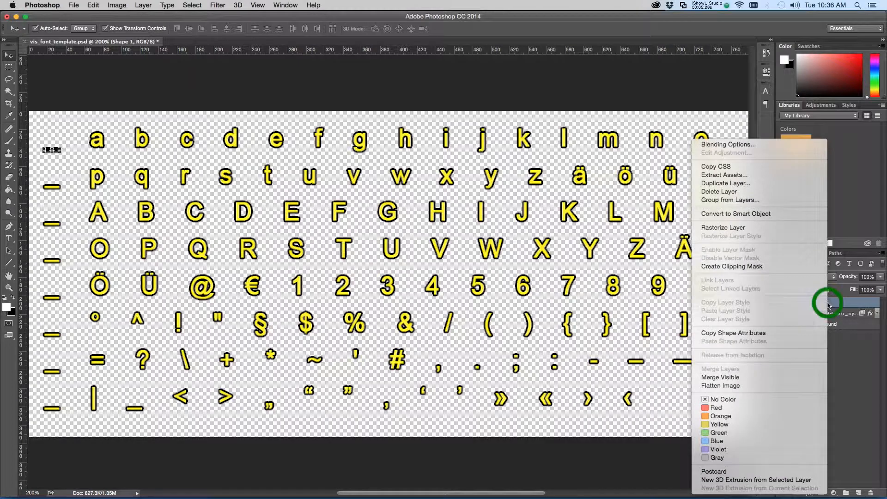
{"action": "left_click", "coordinate": [761, 187]}
{"action": "left_click", "coordinate": [675, 297]}
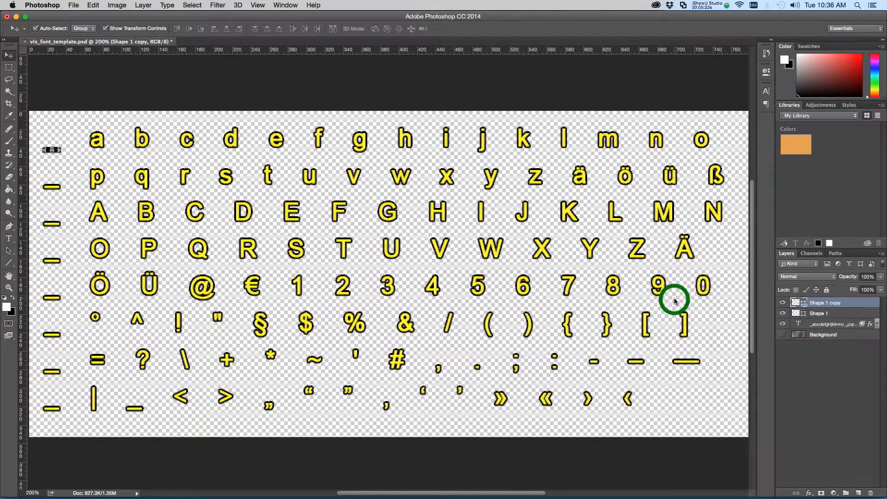
{"action": "key", "text": "shift+Down"}
{"action": "key", "text": "shift+Down"}
{"action": "key", "text": "shift+Down"}
{"action": "key", "text": "shift+Down"}
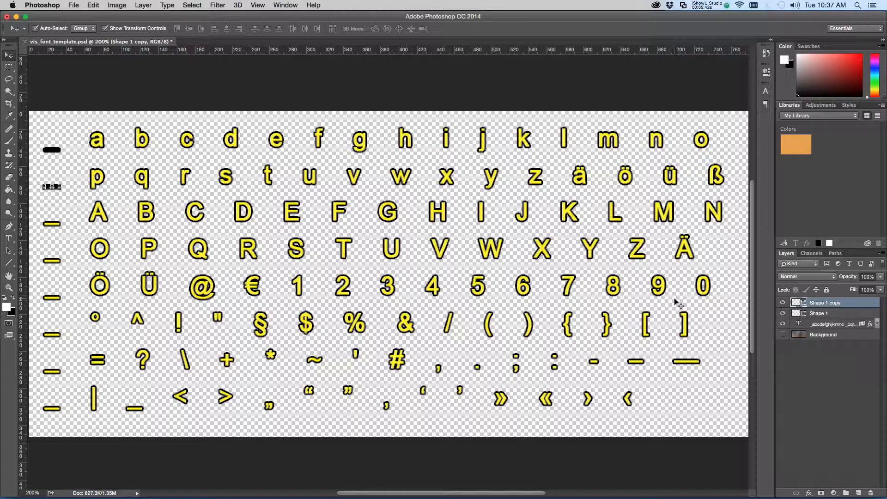
Duplicate the first two black line layers together and move the copies straight down 80 px onto the third and fourth rows' starting underscores
{"action": "left_click", "coordinate": [843, 312]}
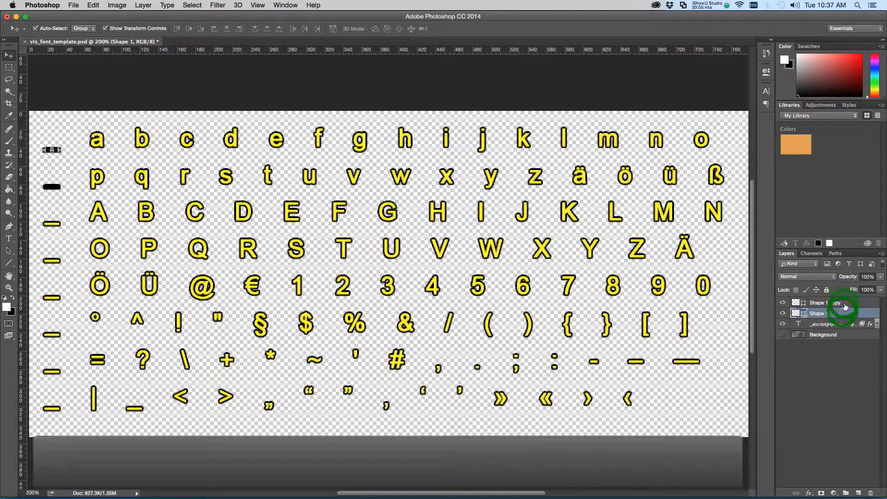
{"action": "left_click", "coordinate": [844, 304], "text": "shift"}
{"action": "right_click", "coordinate": [845, 305]}
{"action": "left_click", "coordinate": [768, 183]}
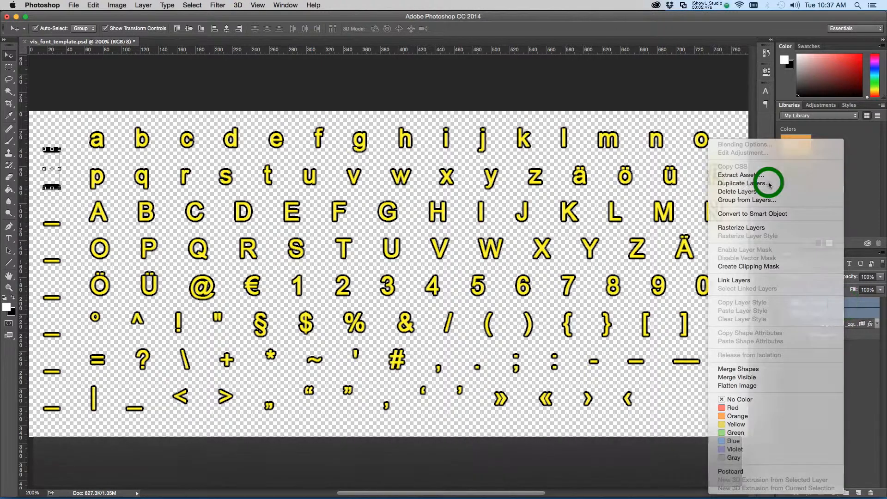
{"action": "left_click", "coordinate": [673, 296]}
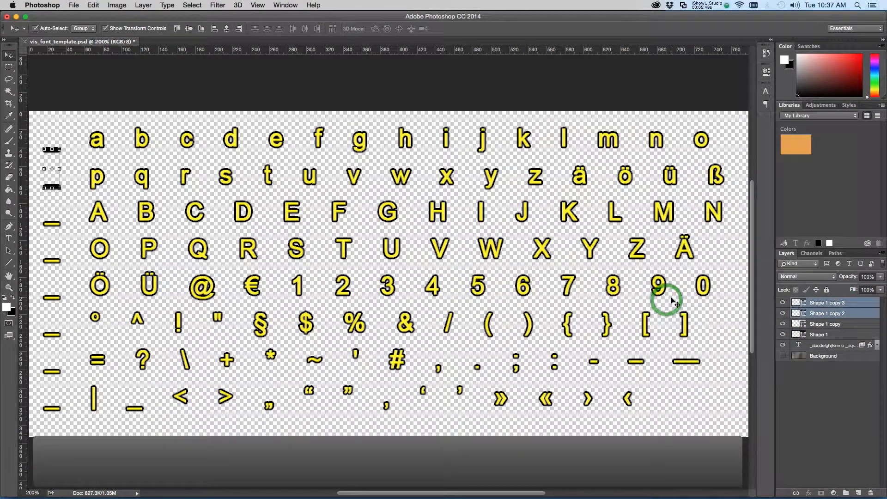
{"action": "key", "text": "shift+Down"}
{"action": "key", "text": "shift+Down"}
{"action": "key", "text": "shift+Down"}
{"action": "key", "text": "shift+Down"}
{"action": "key", "text": "shift+Down"}
{"action": "key", "text": "shift+Down"}
{"action": "key", "text": "shift+Down"}
{"action": "key", "text": "shift+Down"}
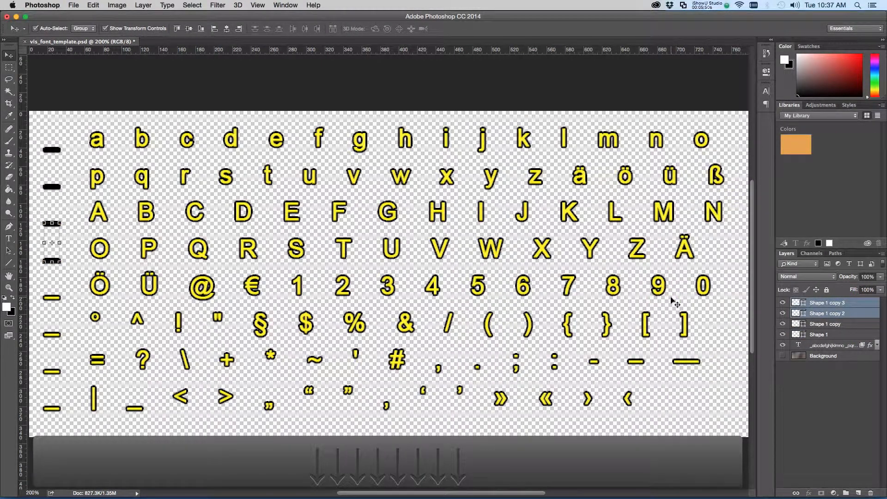
Duplicate all four black line layers, move the copies straight down 160 px onto the last four rows' starting underscores, and deselect them
{"action": "left_click", "coordinate": [845, 303]}
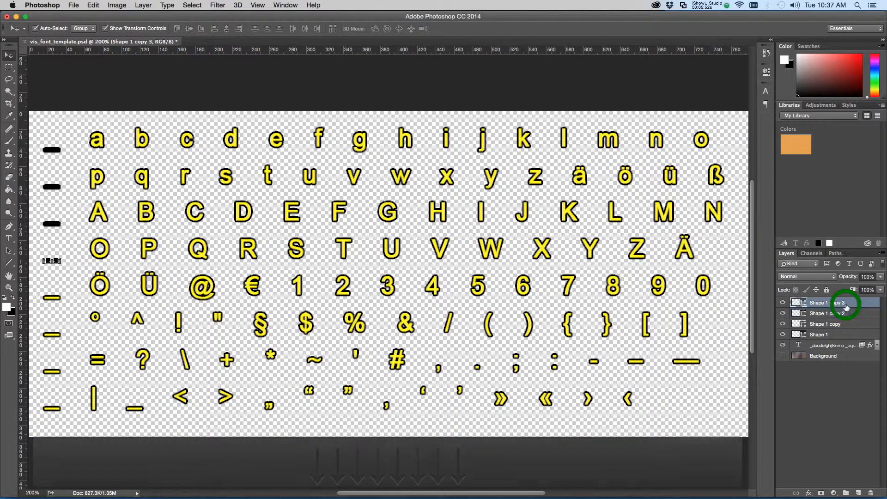
{"action": "left_click", "coordinate": [844, 334], "text": "shift"}
{"action": "right_click", "coordinate": [845, 331]}
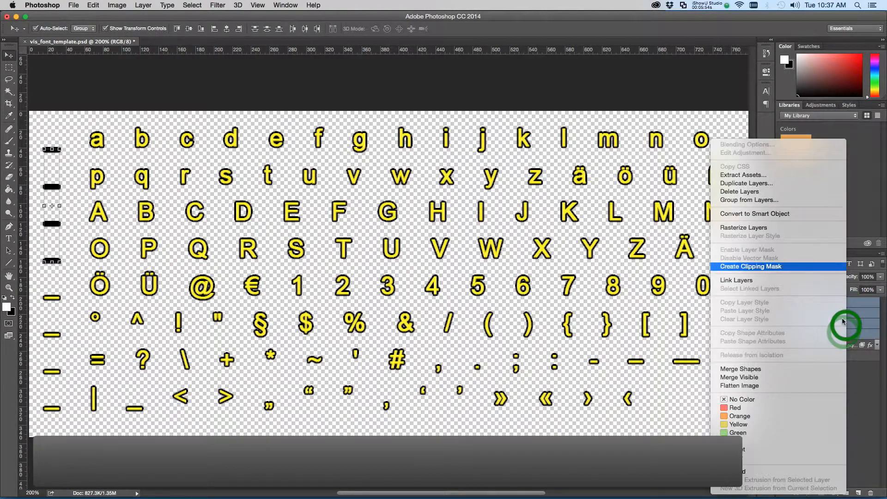
{"action": "left_click", "coordinate": [793, 187]}
{"action": "left_click", "coordinate": [673, 298]}
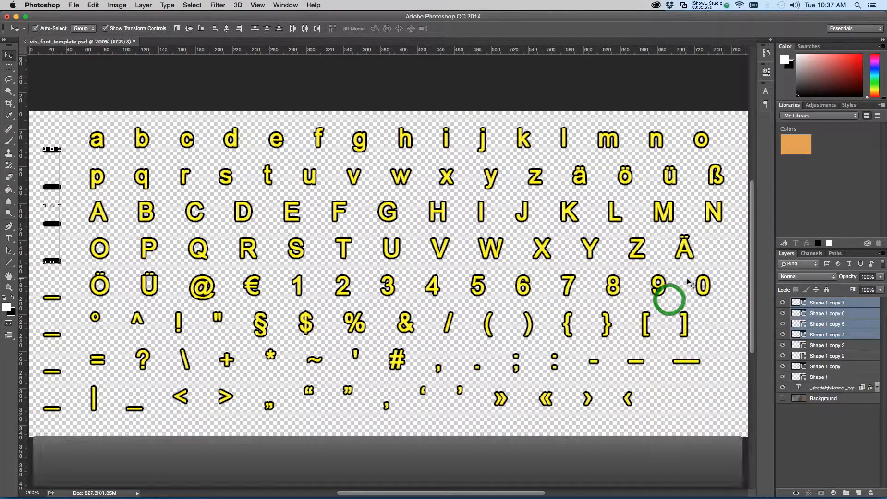
{"action": "key", "text": "shift+Down"}
{"action": "key", "text": "shift+Down"}
{"action": "key", "text": "shift+Down"}
{"action": "key", "text": "shift+Down"}
{"action": "key", "text": "shift+Down"}
{"action": "key", "text": "shift+Down"}
{"action": "key", "text": "shift+Down"}
{"action": "key", "text": "shift+Down"}
{"action": "key", "text": "shift+Down"}
{"action": "key", "text": "shift+Down"}
{"action": "key", "text": "shift+Down"}
{"action": "key", "text": "shift+Down"}
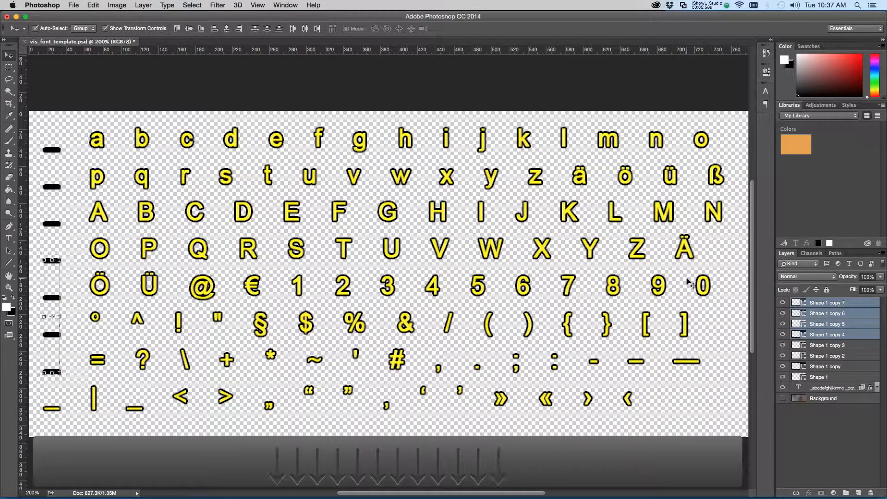
{"action": "key", "text": "shift+Down"}
{"action": "key", "text": "shift+Down"}
{"action": "key", "text": "shift+Down"}
{"action": "key", "text": "shift+Down"}
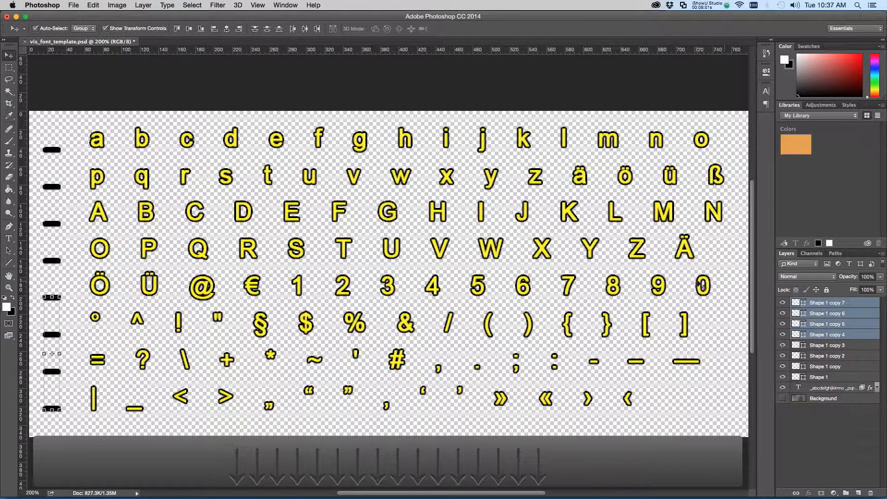
{"action": "left_click", "coordinate": [832, 438]}
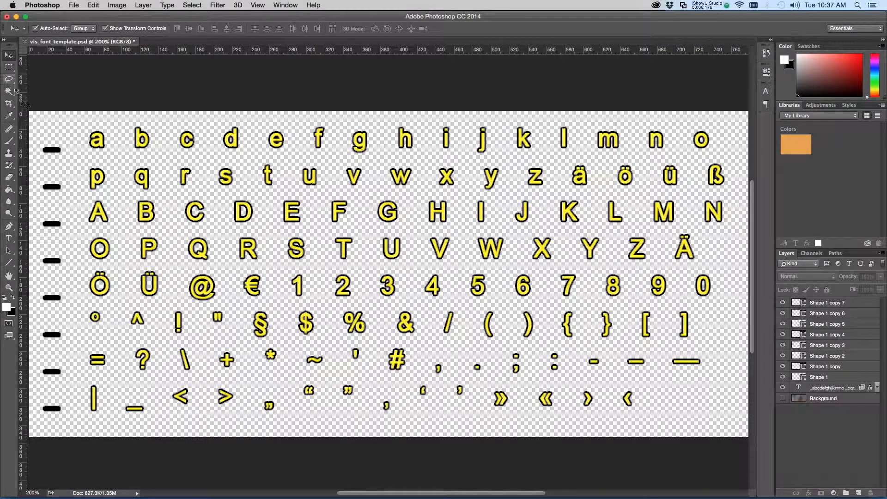
Add a layer mask to the text layer from a rectangular selection covering all characters except the starting underscores
{"action": "left_click", "coordinate": [11, 68]}
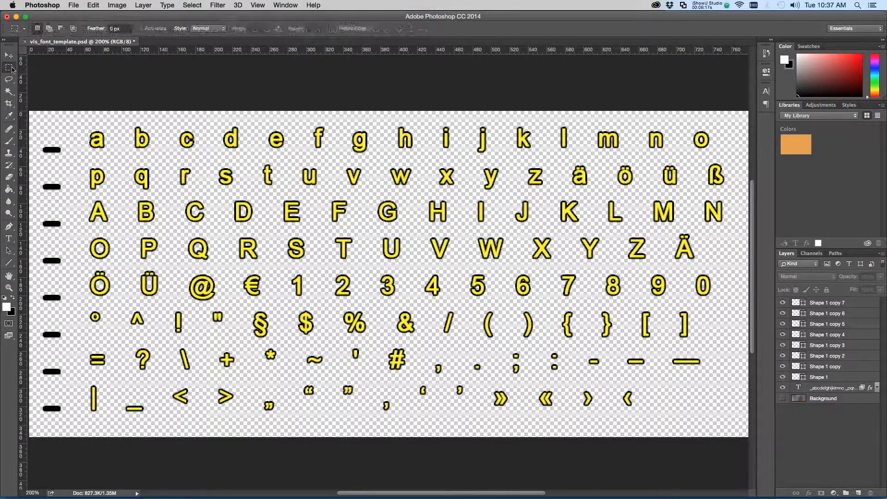
{"action": "left_click", "coordinate": [74, 106]}
{"action": "left_click_drag", "start_coordinate": [75, 106], "coordinate": [747, 435]}
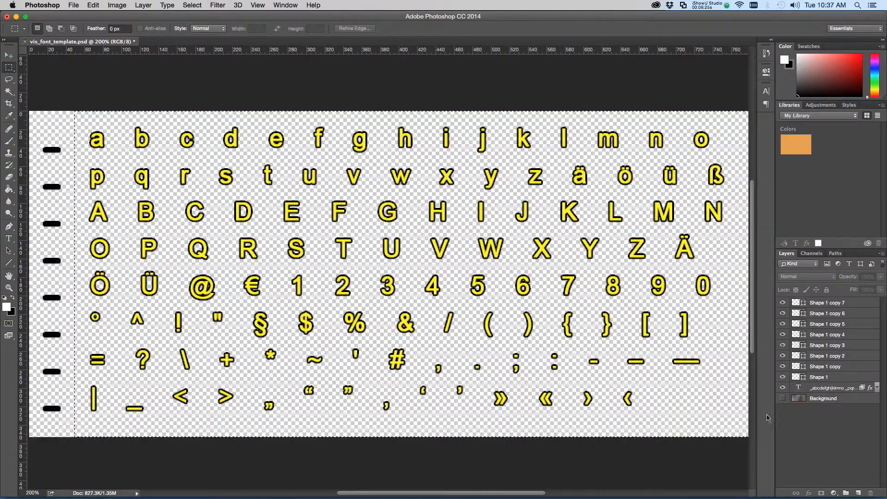
{"action": "left_click", "coordinate": [832, 388]}
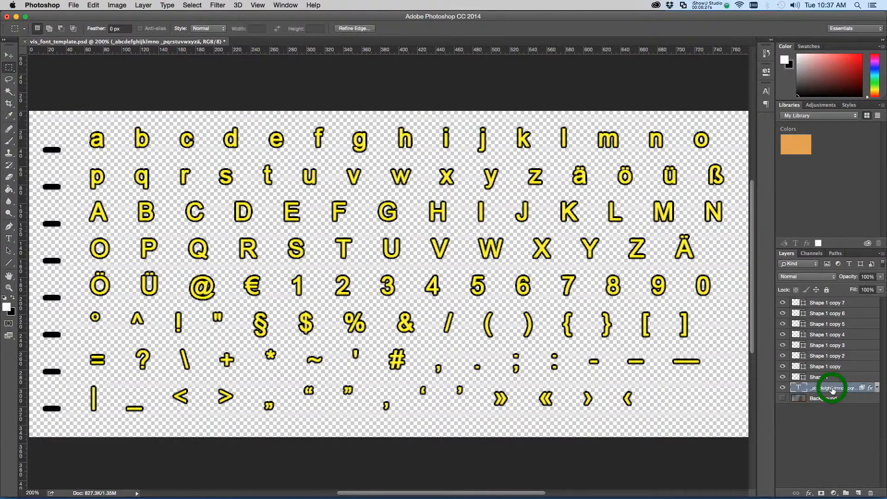
{"action": "left_click", "coordinate": [821, 493]}
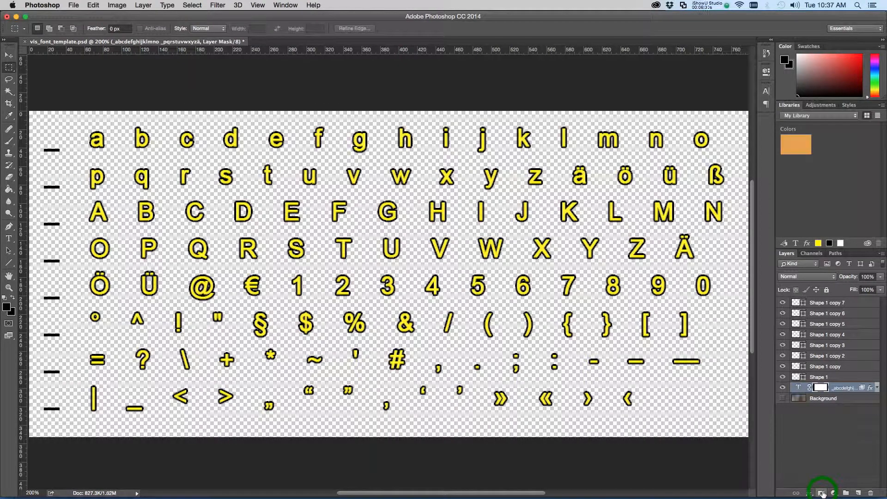
{"action": "left_click", "coordinate": [9, 55]}
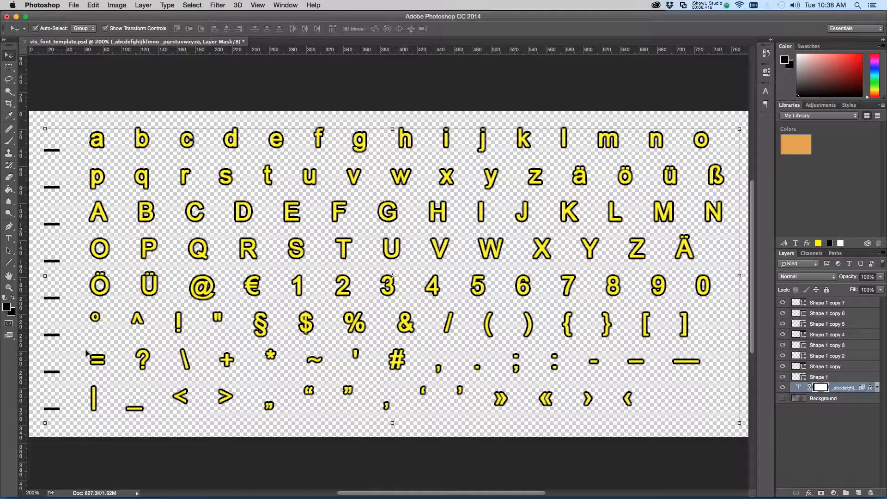
{"action": "left_click", "coordinate": [610, 451]}
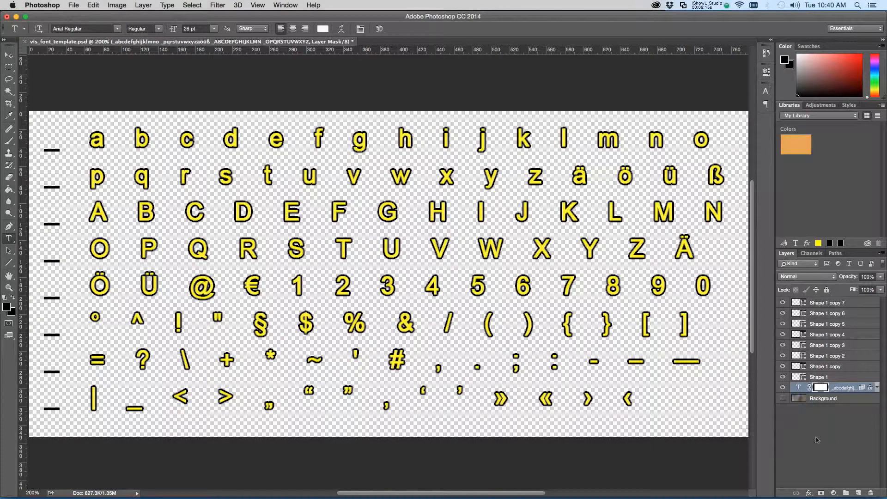
Disable and re-enable the text layer's mask to compare the row starts, and delete the mask
{"action": "right_click", "coordinate": [821, 389]}
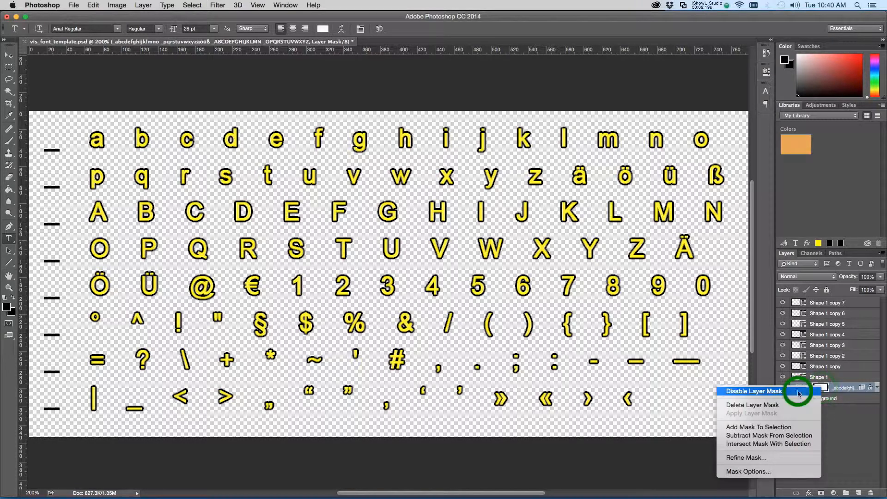
{"action": "left_click", "coordinate": [798, 392]}
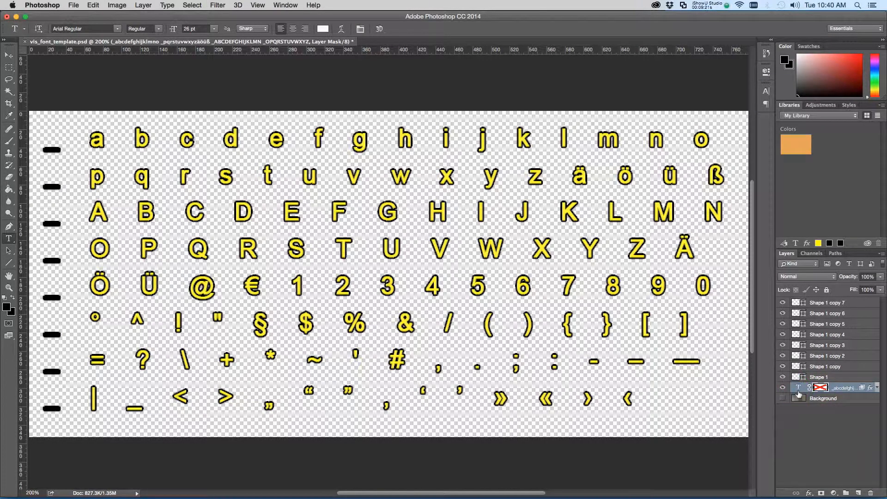
{"action": "right_click", "coordinate": [816, 390]}
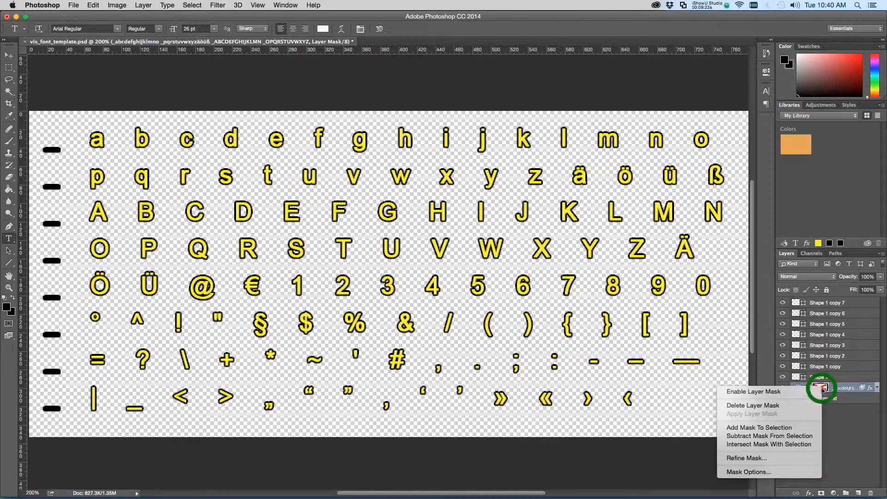
{"action": "left_click", "coordinate": [815, 391]}
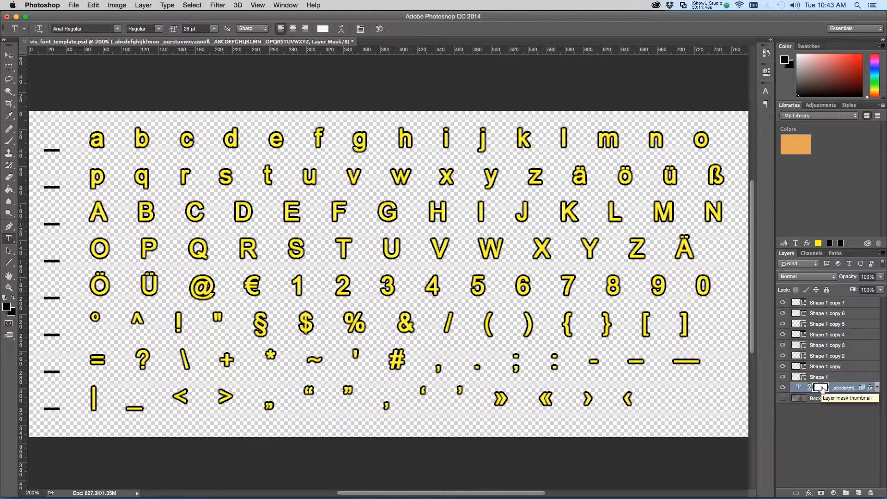
{"action": "right_click", "coordinate": [821, 389]}
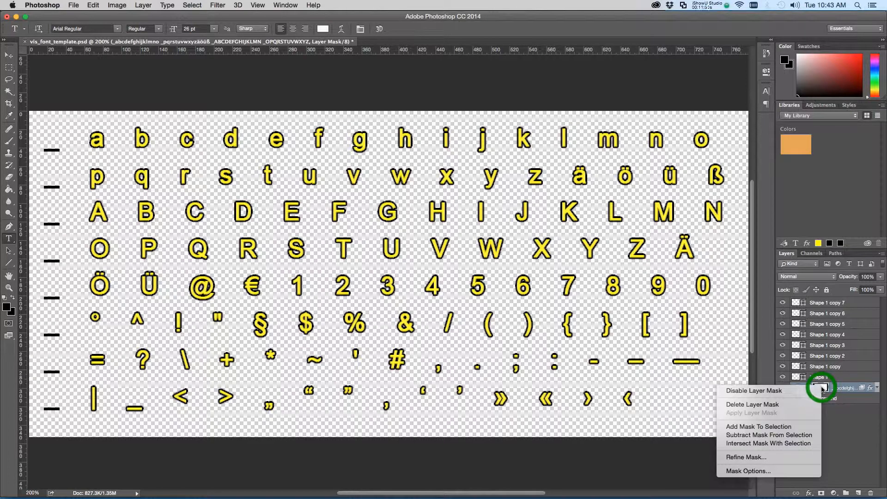
{"action": "left_click", "coordinate": [779, 405]}
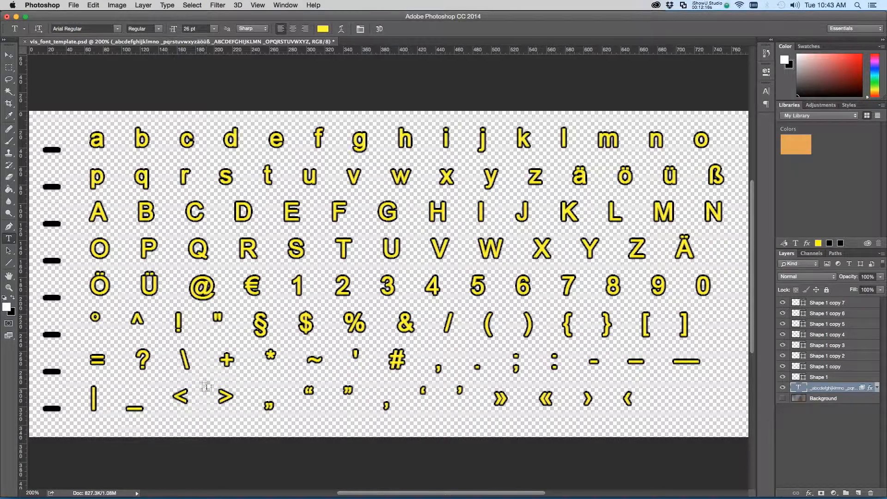
Change the font of all characters in the text layer to sir william HyperBold
{"action": "left_click", "coordinate": [173, 175]}
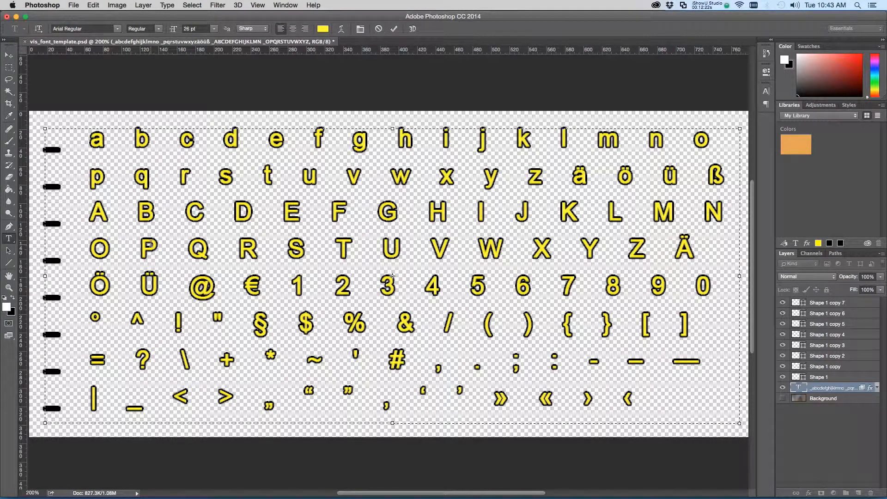
{"action": "key", "text": "super+a"}
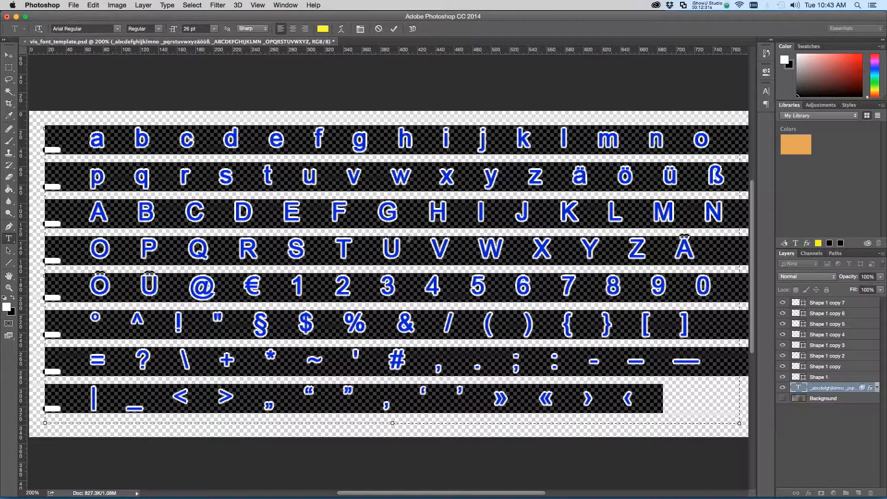
{"action": "left_click", "coordinate": [116, 29]}
{"action": "scroll", "coordinate": [130, 186], "scroll_direction": "down", "scroll_amount": 10}
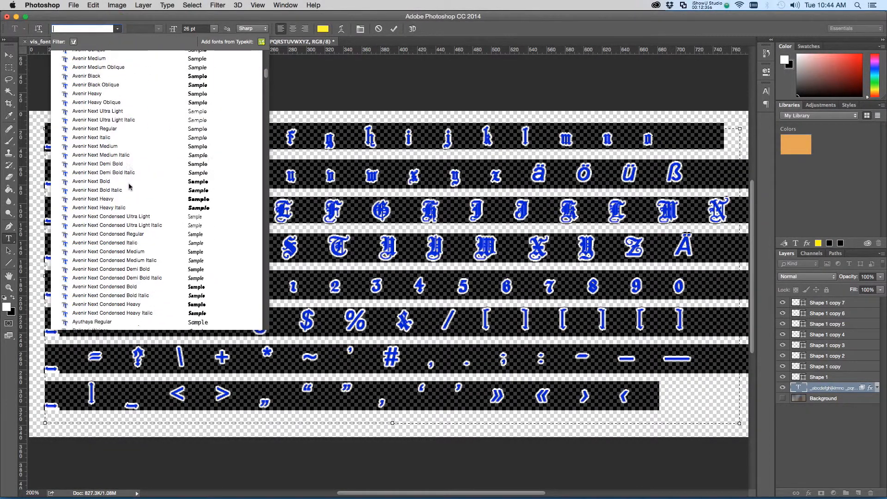
{"action": "scroll", "coordinate": [130, 186], "scroll_direction": "down", "scroll_amount": 20}
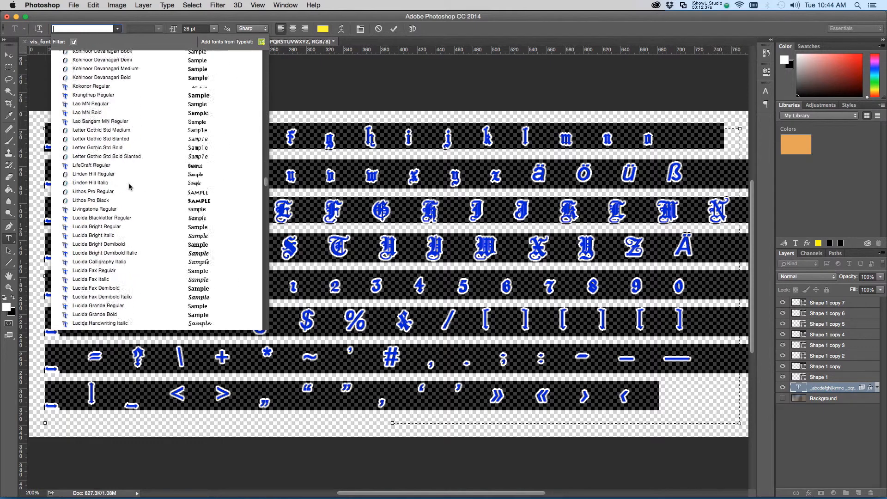
{"action": "scroll", "coordinate": [129, 186], "scroll_direction": "down", "scroll_amount": 20}
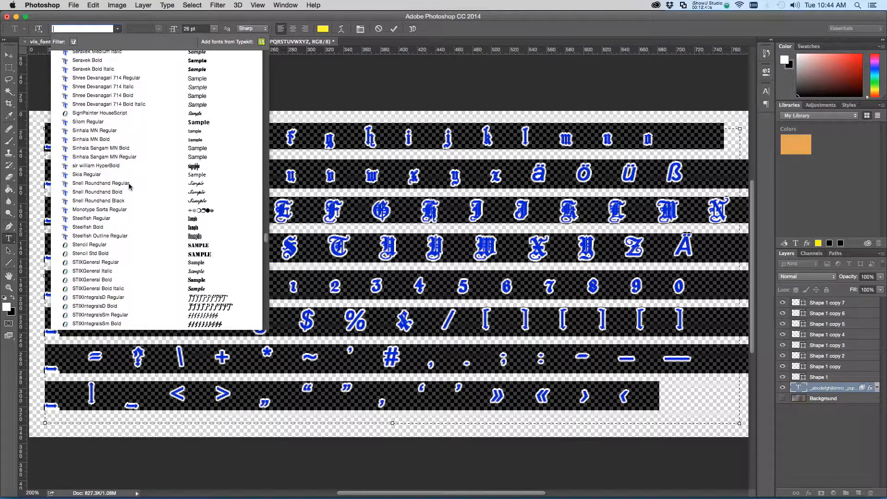
{"action": "left_click", "coordinate": [119, 165]}
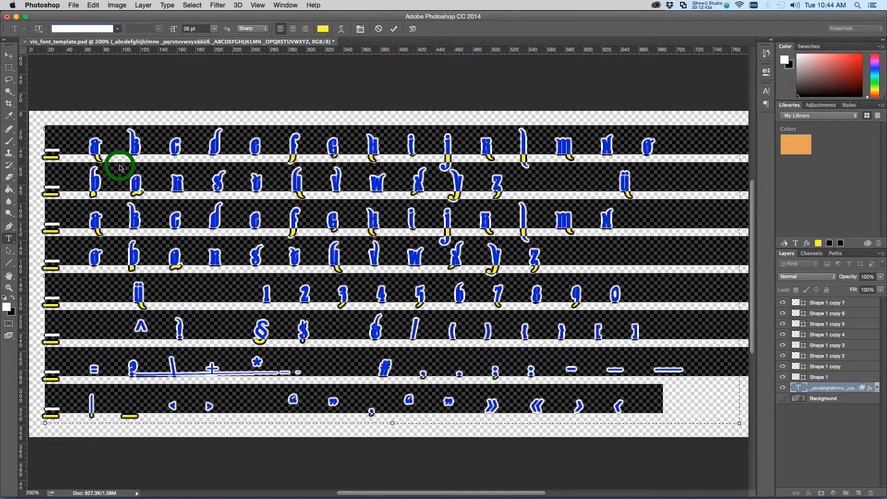
{"action": "left_click", "coordinate": [9, 55]}
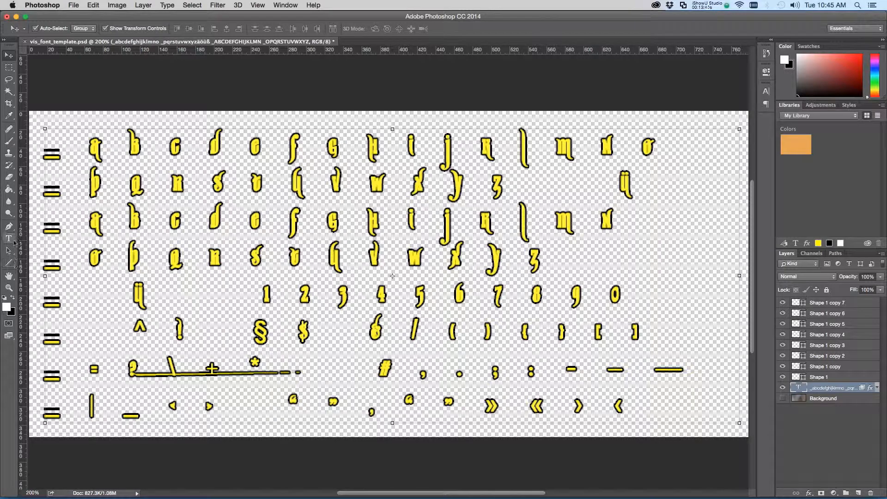
Set the font size of all characters in the text layer to 36 pt
{"action": "left_click", "coordinate": [9, 239]}
{"action": "left_click", "coordinate": [135, 220]}
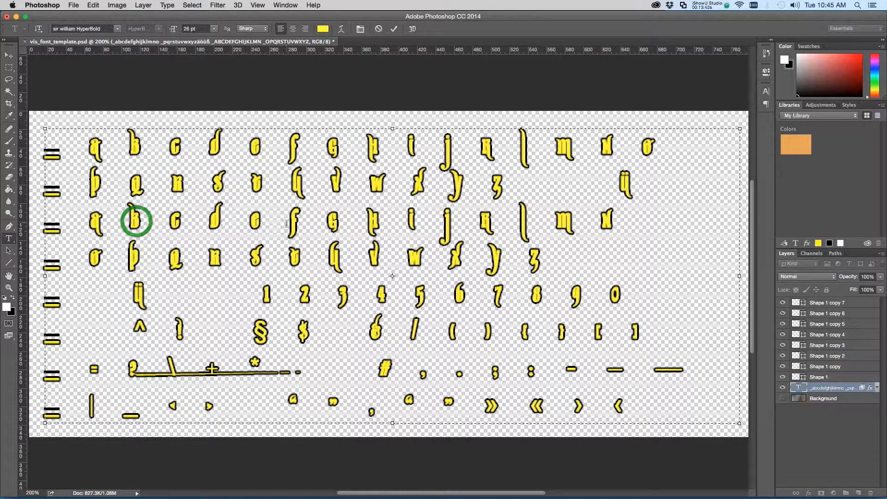
{"action": "key", "text": "super+a"}
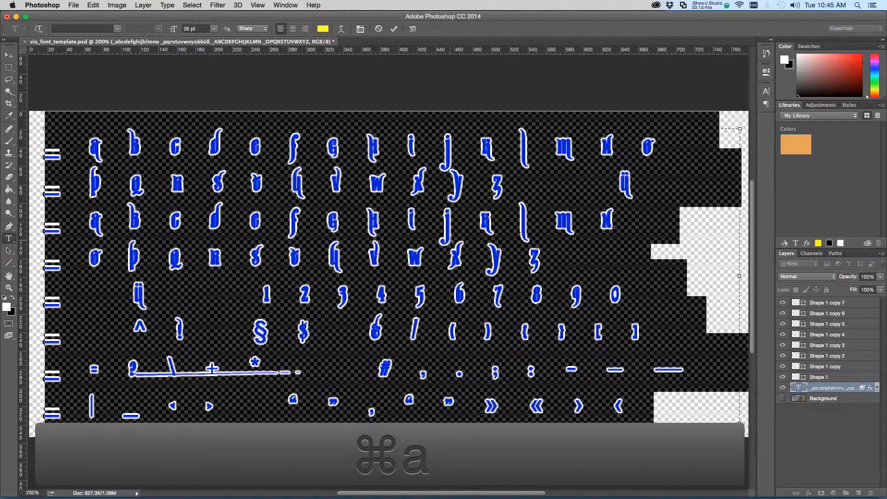
{"action": "left_click", "coordinate": [214, 31]}
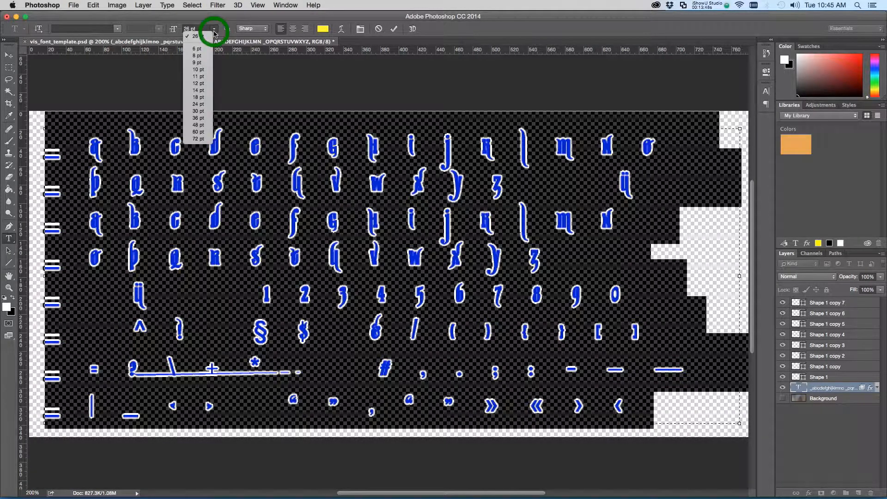
{"action": "left_click", "coordinate": [206, 118]}
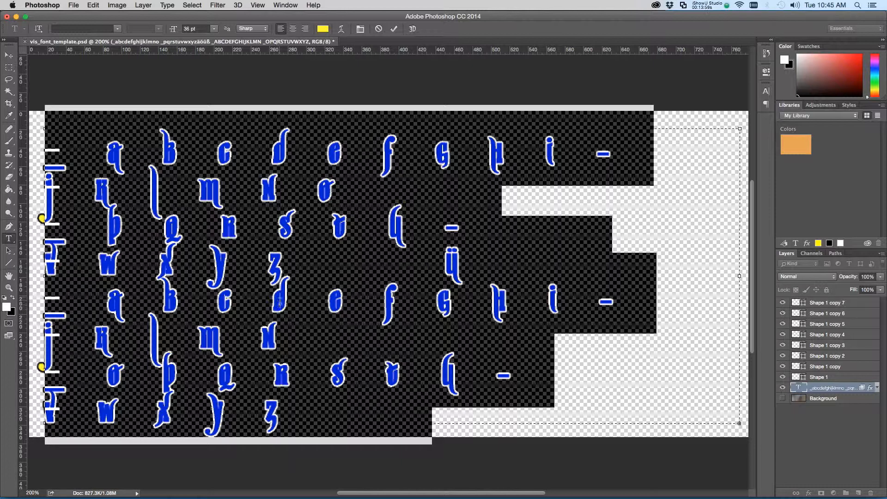
{"action": "left_click", "coordinate": [9, 55]}
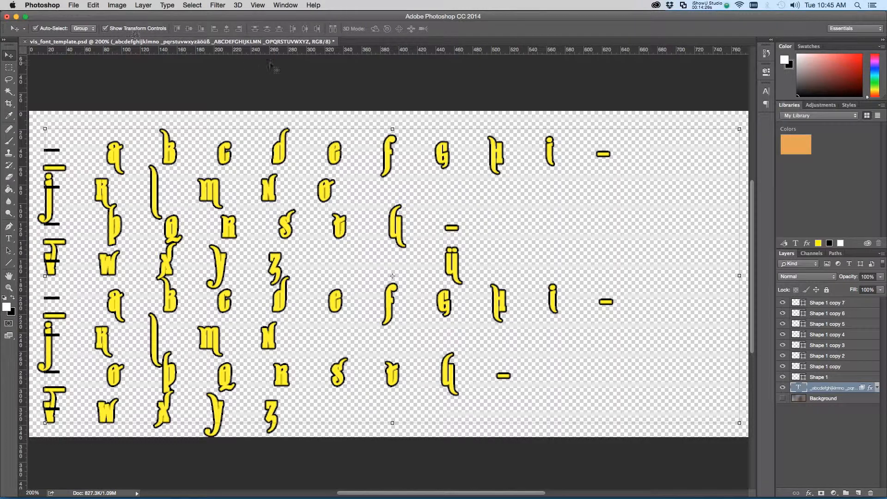
Enlarge the canvas to 1024 x 1024 pixels, anchoring the existing artwork at the upper-left corner
{"action": "left_click", "coordinate": [113, 7]}
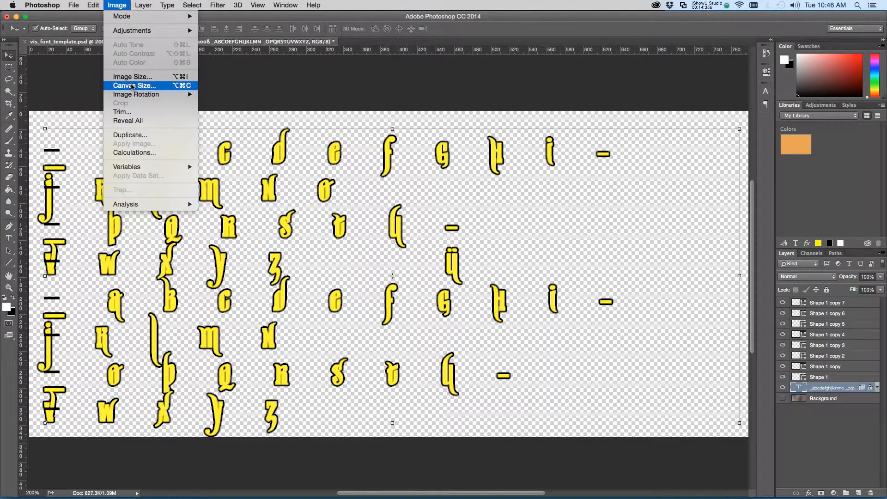
{"action": "left_click", "coordinate": [132, 86]}
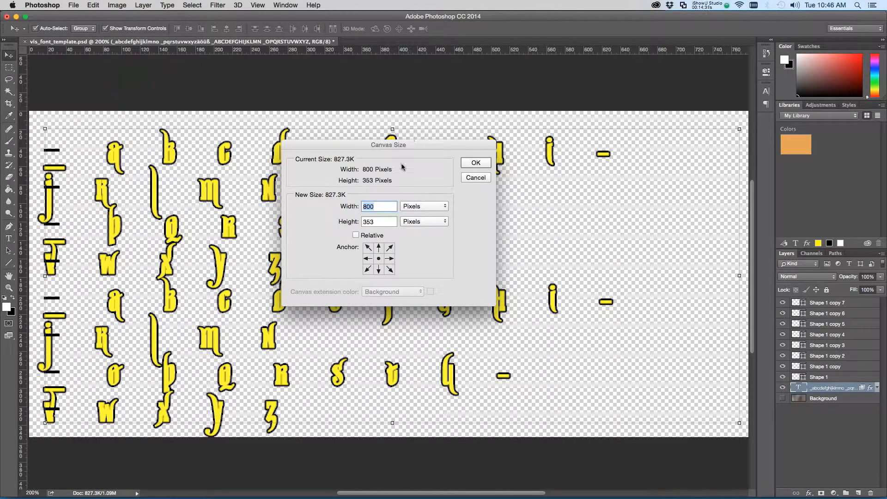
{"action": "double_click", "coordinate": [383, 206]}
{"action": "type", "text": "1024"}
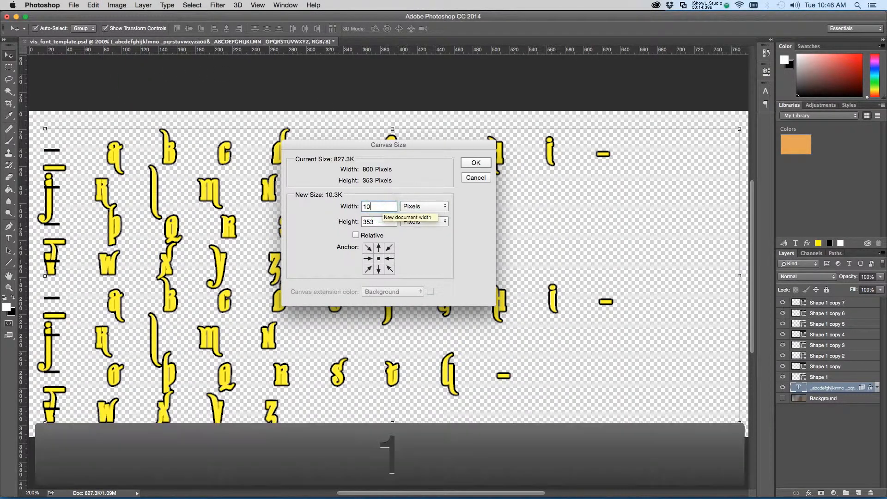
{"action": "double_click", "coordinate": [381, 221]}
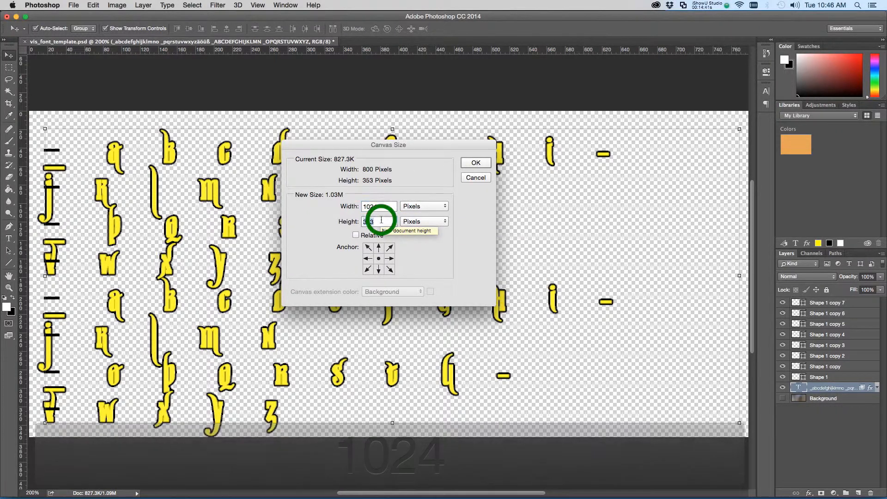
{"action": "type", "text": "1024"}
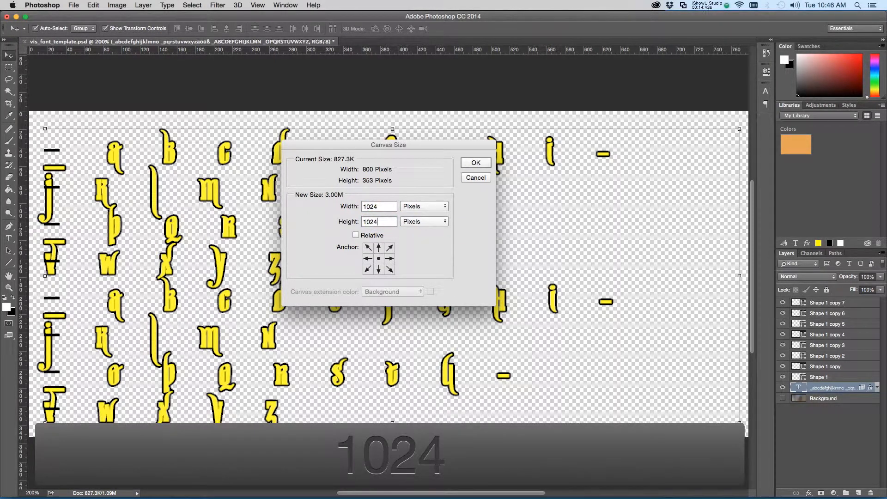
{"action": "left_click", "coordinate": [367, 247]}
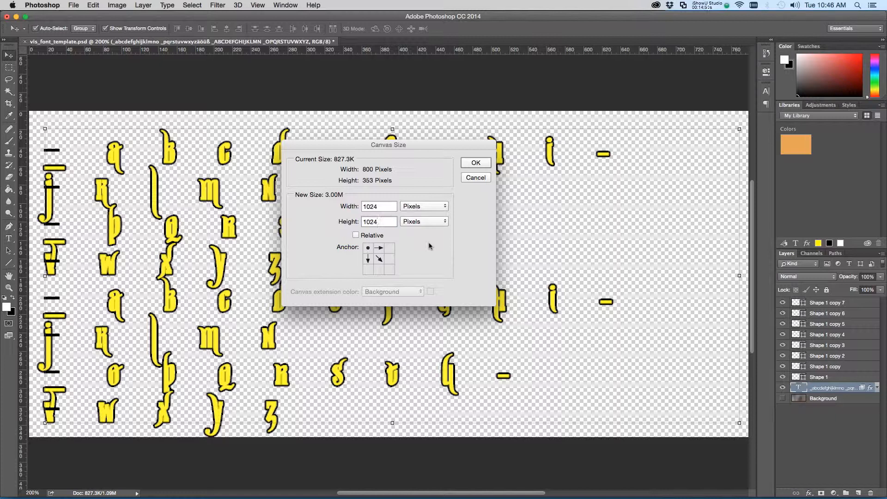
{"action": "left_click", "coordinate": [480, 164]}
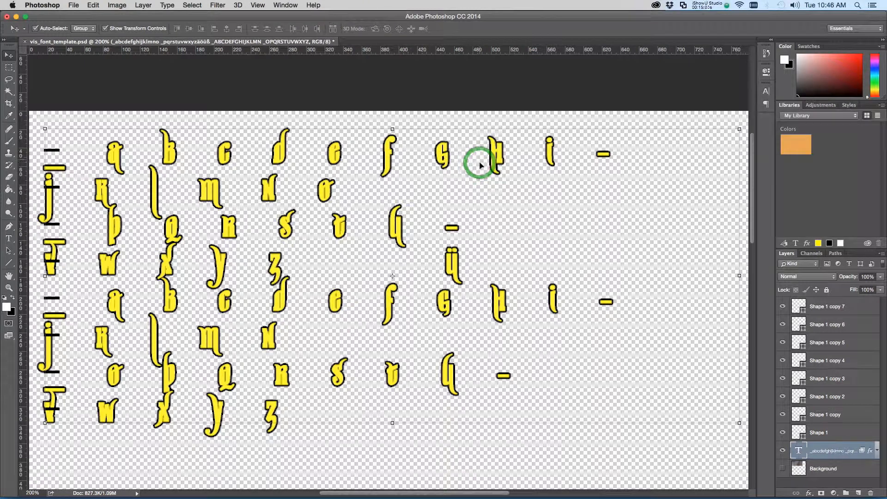
Widen the text layer's bounding box until it reaches the right edge of the canvas
{"action": "left_click", "coordinate": [9, 287]}
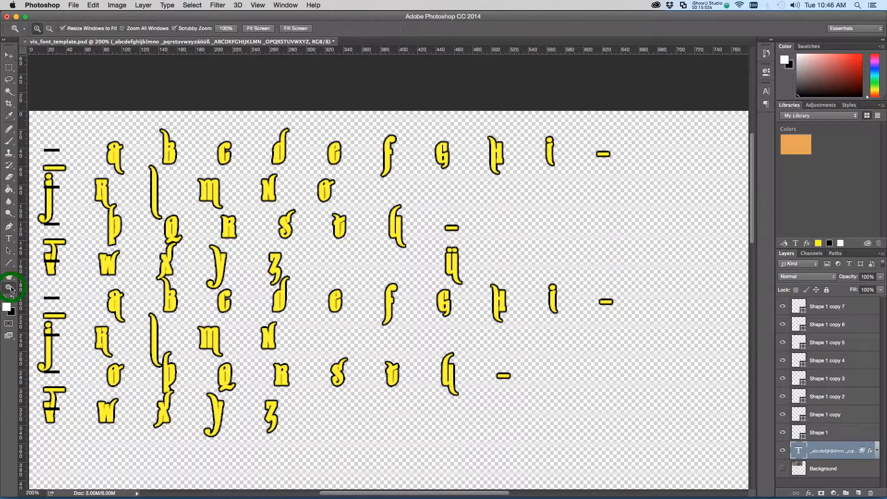
{"action": "left_click", "coordinate": [227, 29]}
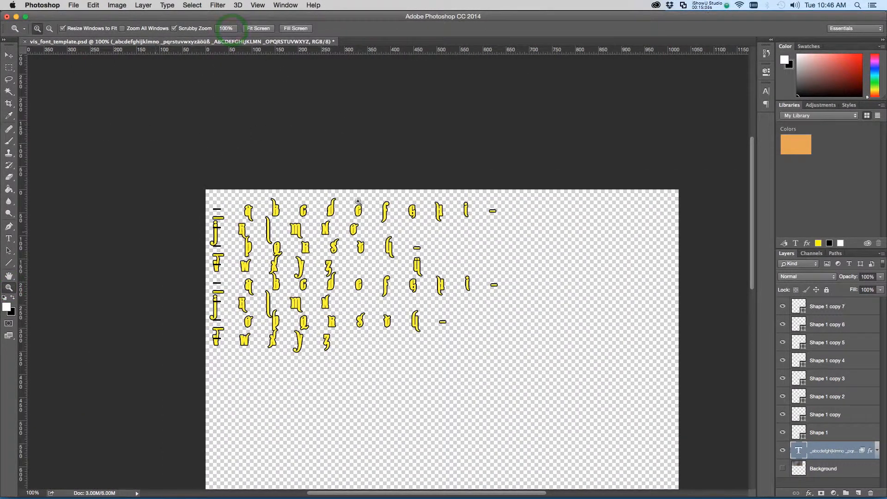
{"action": "left_click_drag", "start_coordinate": [753, 214], "coordinate": [753, 258]}
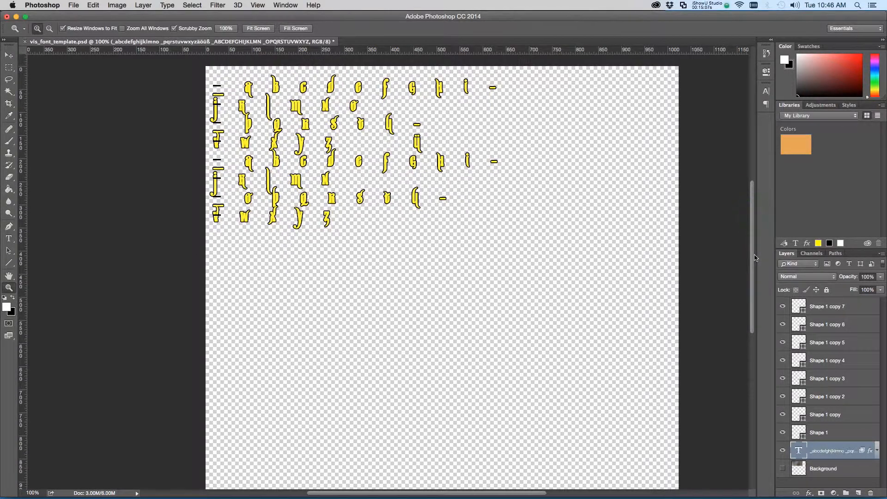
{"action": "left_click_drag", "start_coordinate": [508, 493], "coordinate": [521, 492]}
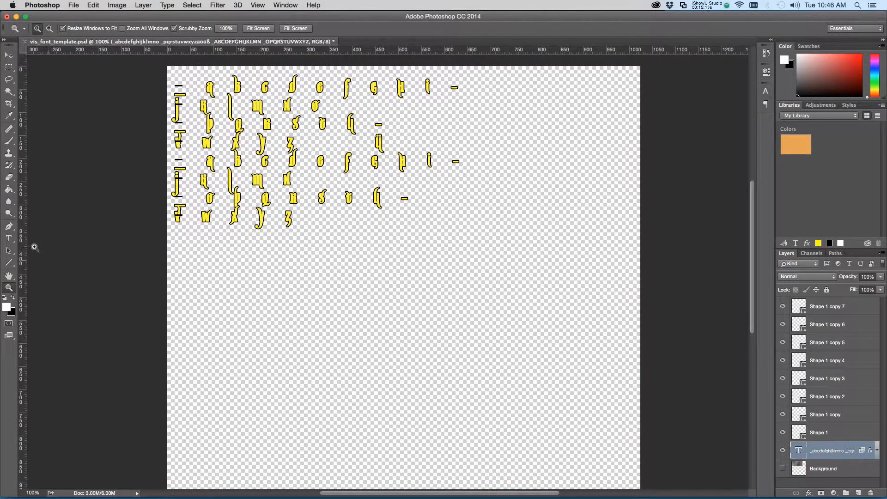
{"action": "left_click", "coordinate": [9, 238]}
{"action": "left_click", "coordinate": [263, 144]}
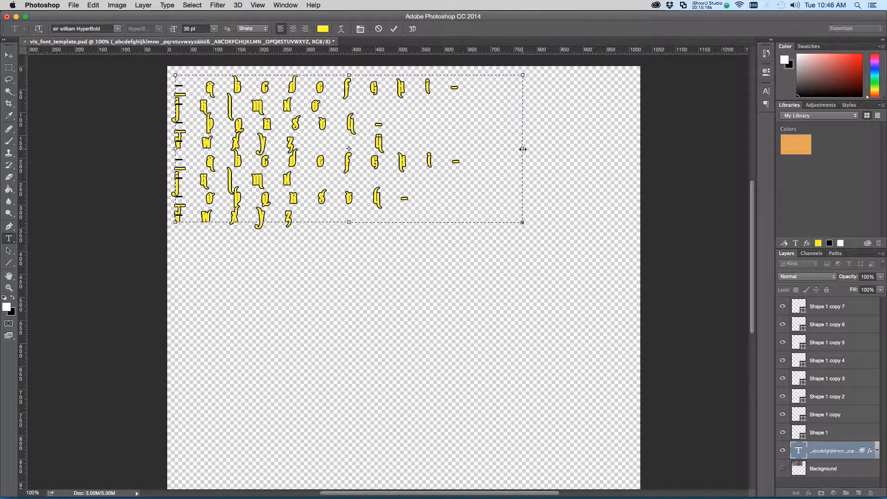
{"action": "left_click_drag", "start_coordinate": [523, 149], "coordinate": [639, 149]}
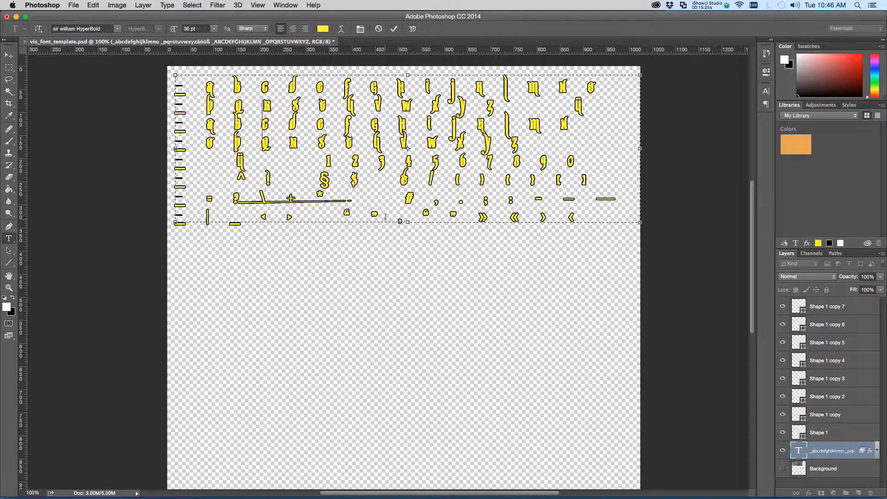
Raise the text box's upper edge to just below the canvas top and extend its lower edge well below the last character row
{"action": "left_click_drag", "start_coordinate": [409, 222], "coordinate": [409, 259]}
{"action": "left_click_drag", "start_coordinate": [751, 303], "coordinate": [751, 291]}
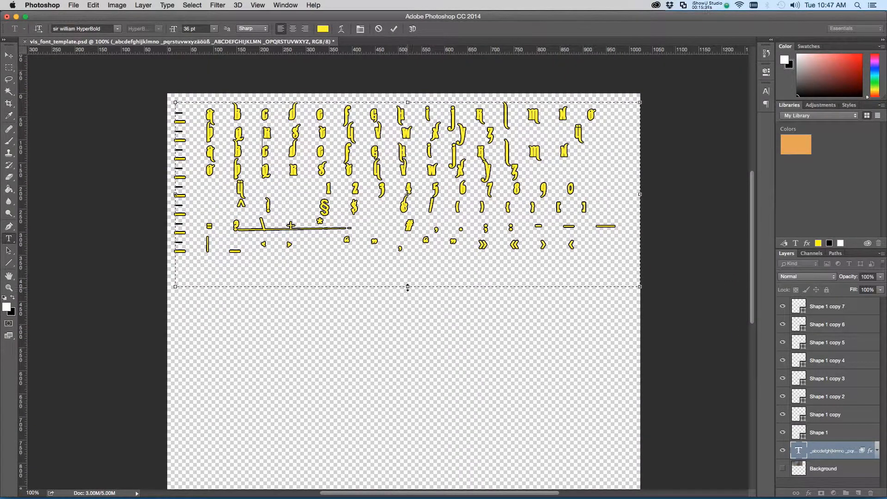
{"action": "left_click_drag", "start_coordinate": [407, 288], "coordinate": [409, 270]}
{"action": "left_click_drag", "start_coordinate": [408, 100], "coordinate": [408, 96]}
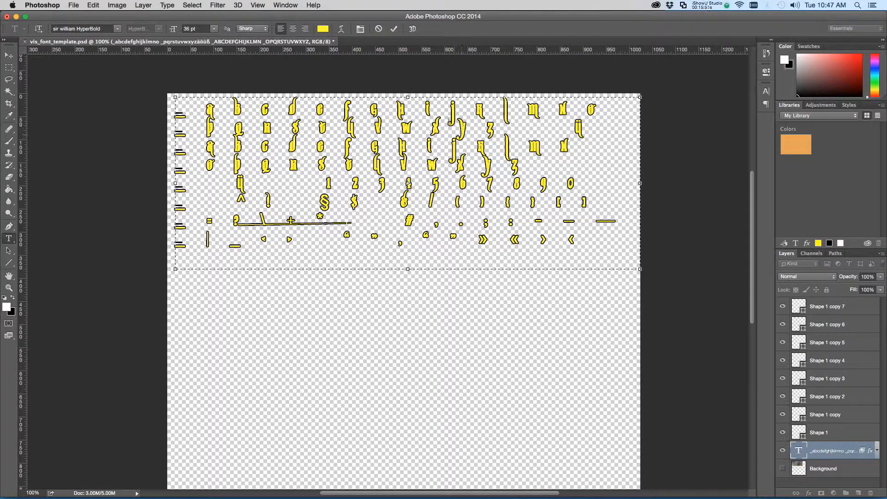
{"action": "left_click_drag", "start_coordinate": [409, 269], "coordinate": [407, 466]}
Set the leading of all characters in the text layer to 81 pt and commit the text edit
{"action": "left_click", "coordinate": [9, 239]}
{"action": "left_click", "coordinate": [324, 132]}
{"action": "key", "text": "super"}
{"action": "key", "text": "super+a"}
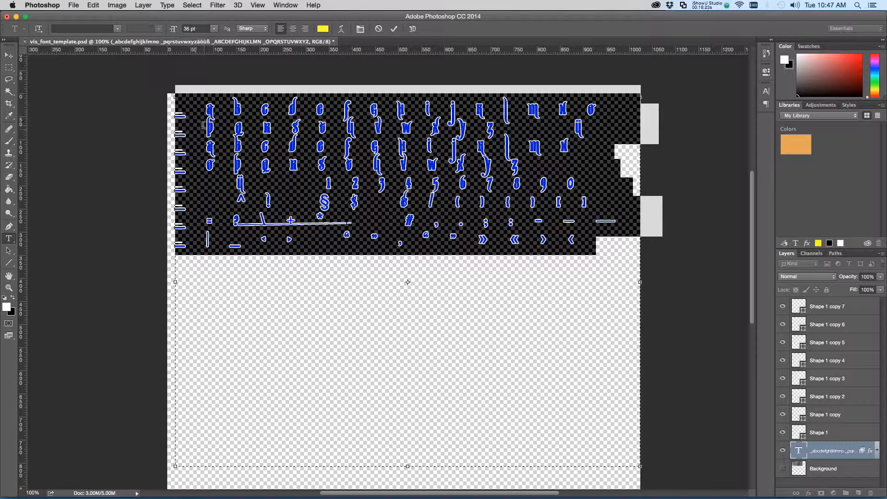
{"action": "left_click", "coordinate": [360, 29]}
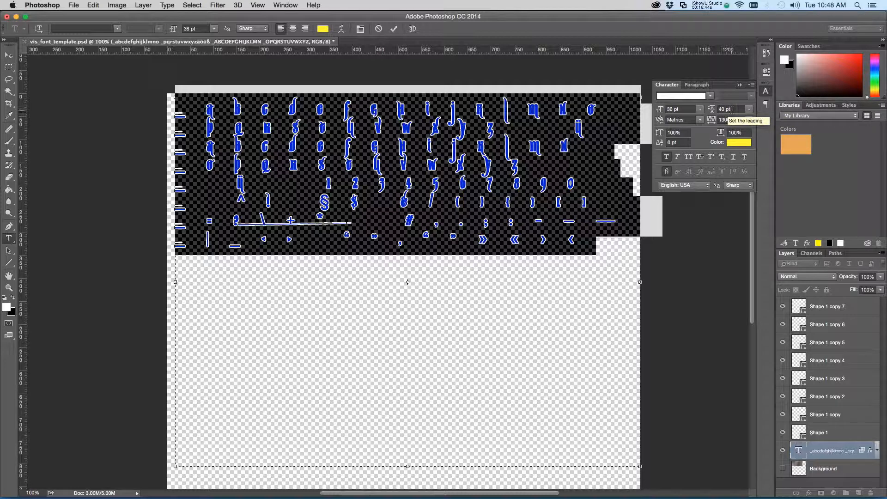
{"action": "left_click_drag", "start_coordinate": [713, 112], "coordinate": [733, 113]}
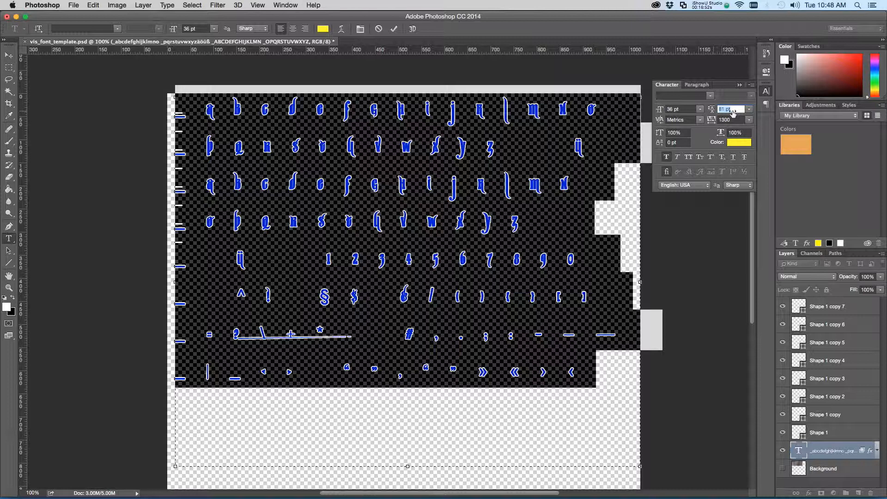
{"action": "key", "text": "Return"}
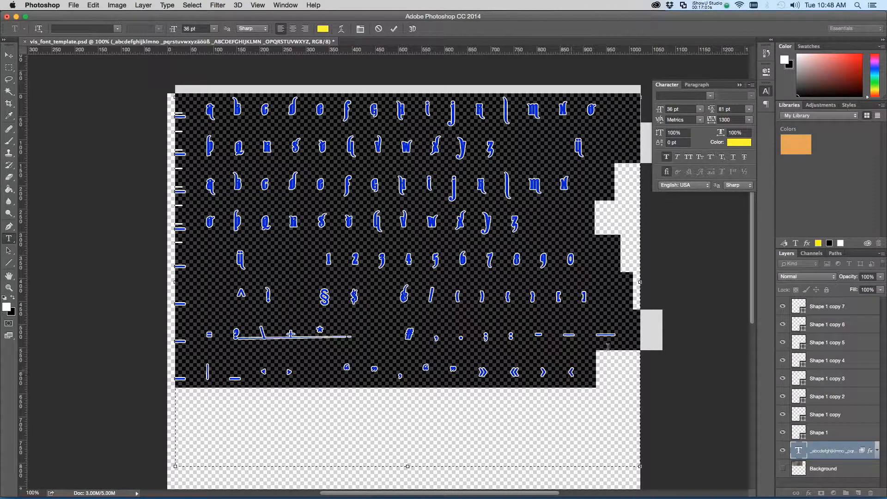
{"action": "left_click", "coordinate": [767, 91]}
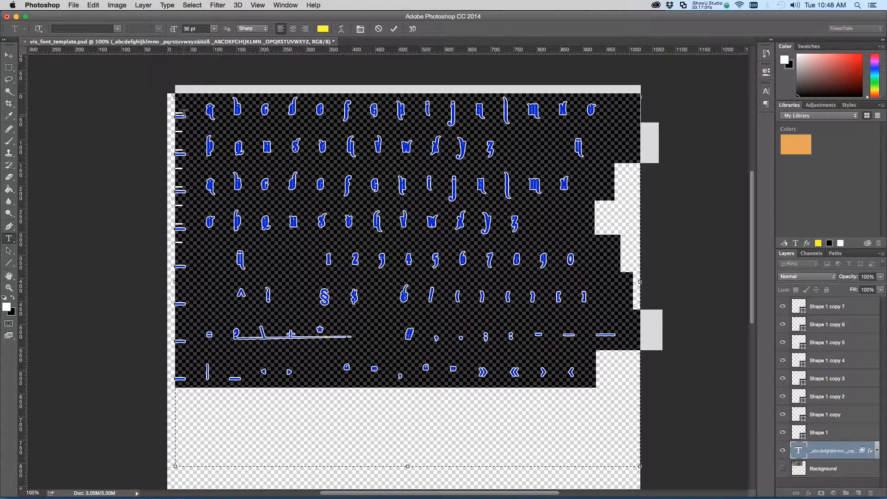
{"action": "left_click", "coordinate": [9, 55]}
{"action": "left_click", "coordinate": [126, 121]}
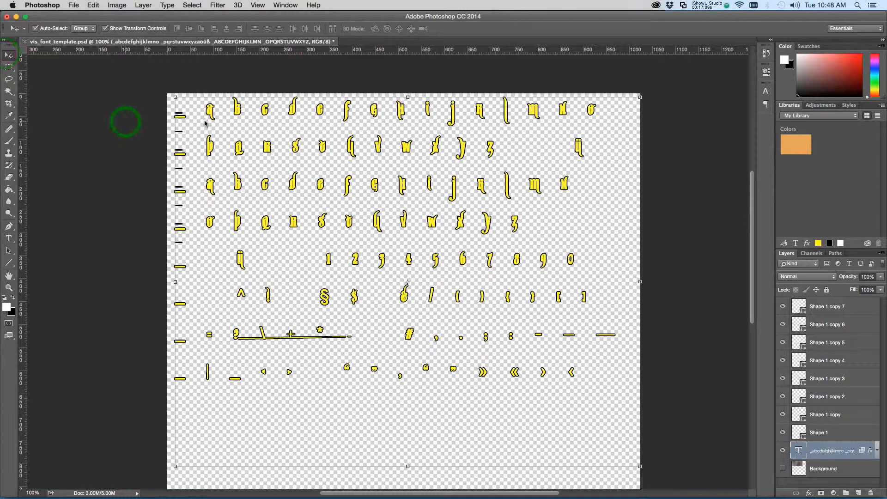
Nudge all eight row marker lines, Shape 1 through Shape 1 copy 7, down 8 pixels together to line up with the first underscore
{"action": "left_click", "coordinate": [181, 116]}
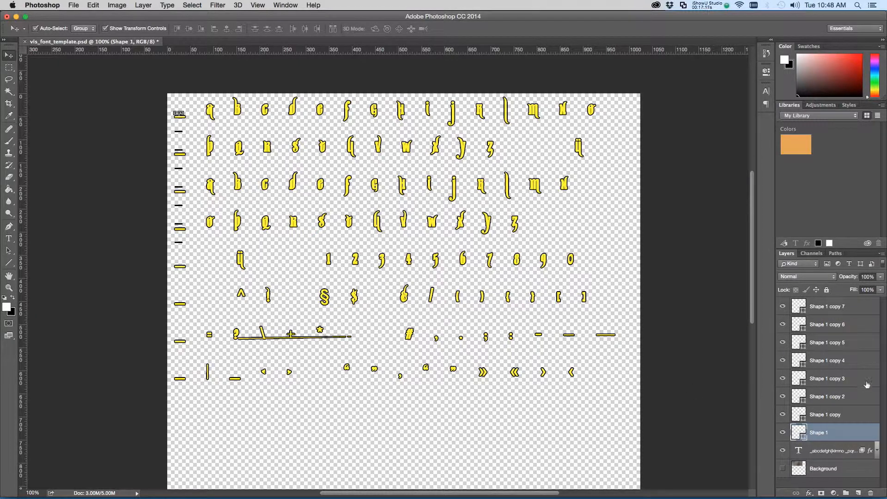
{"action": "left_click", "coordinate": [822, 308], "text": "shift"}
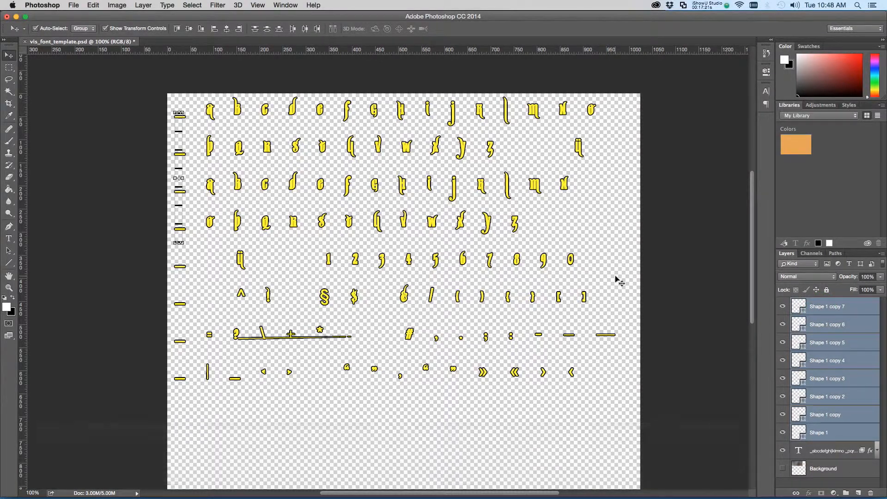
{"action": "key", "text": "Down"}
{"action": "key", "text": "Down"}
{"action": "key", "text": "Down"}
{"action": "key", "text": "Down"}
{"action": "key", "text": "Down"}
{"action": "key", "text": "Down"}
{"action": "key", "text": "Down"}
{"action": "key", "text": "Down"}
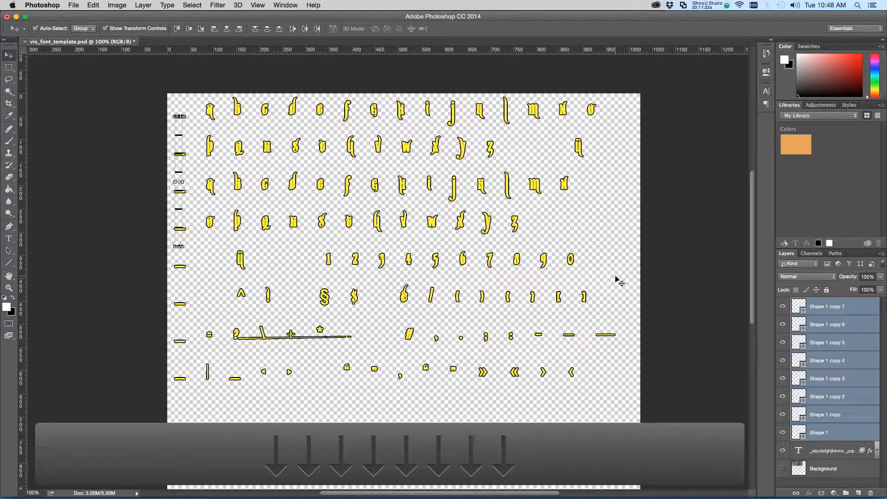
Move the marker lines below the first one down so each aligns with the underscore of its own row
{"action": "left_click", "coordinate": [823, 414]}
{"action": "left_click", "coordinate": [822, 307], "text": "shift"}
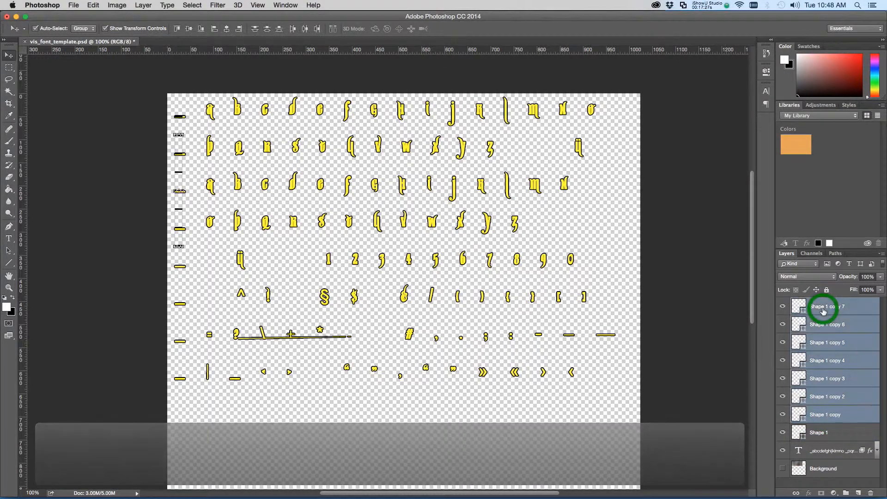
{"action": "key", "text": "shift+Down"}
{"action": "key", "text": "shift+Down"}
{"action": "key", "text": "shift+Down"}
{"action": "key", "text": "shift+Down"}
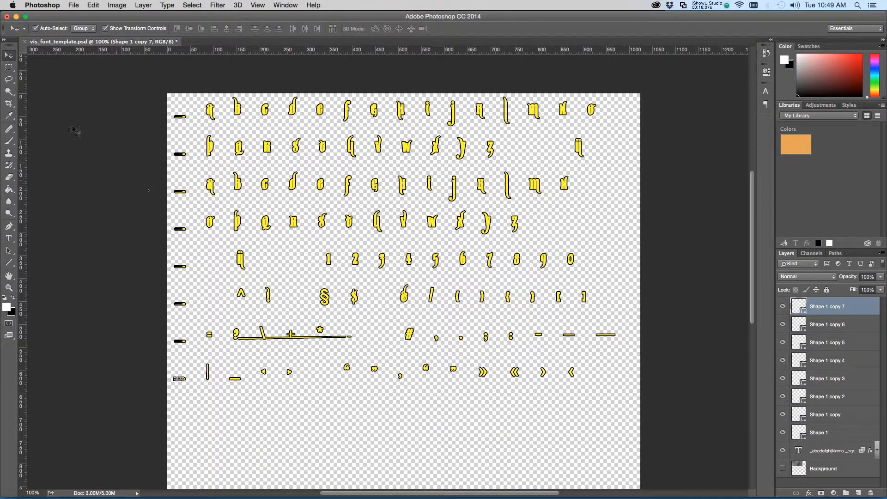
Mask the text layer with a rectangular selection around all characters except the starting underscores, then deselect the layer
{"action": "left_click", "coordinate": [11, 69]}
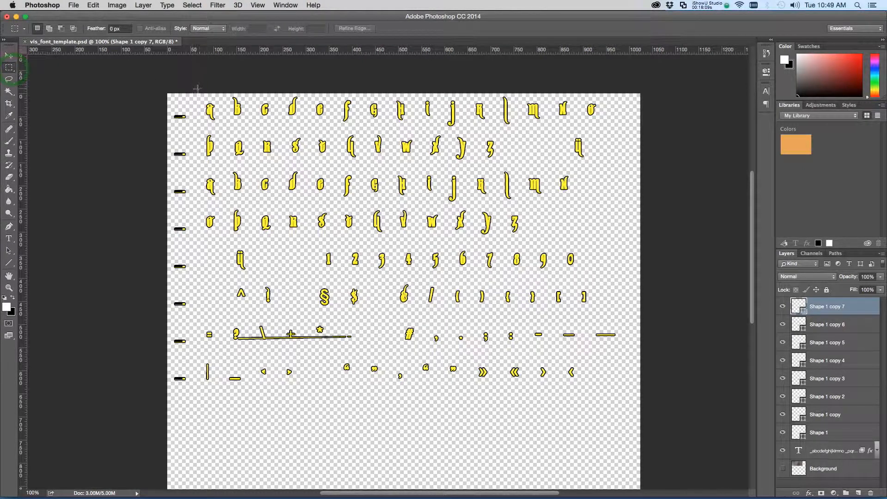
{"action": "left_click_drag", "start_coordinate": [194, 90], "coordinate": [644, 387]}
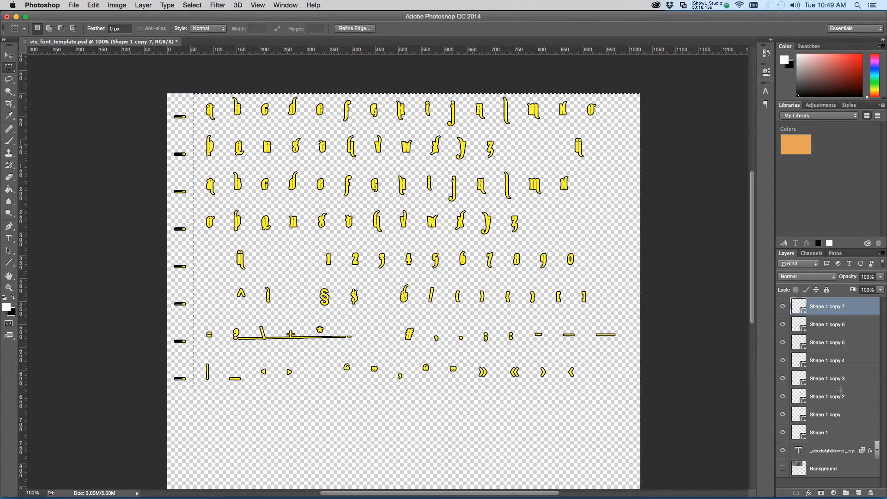
{"action": "left_click", "coordinate": [837, 451]}
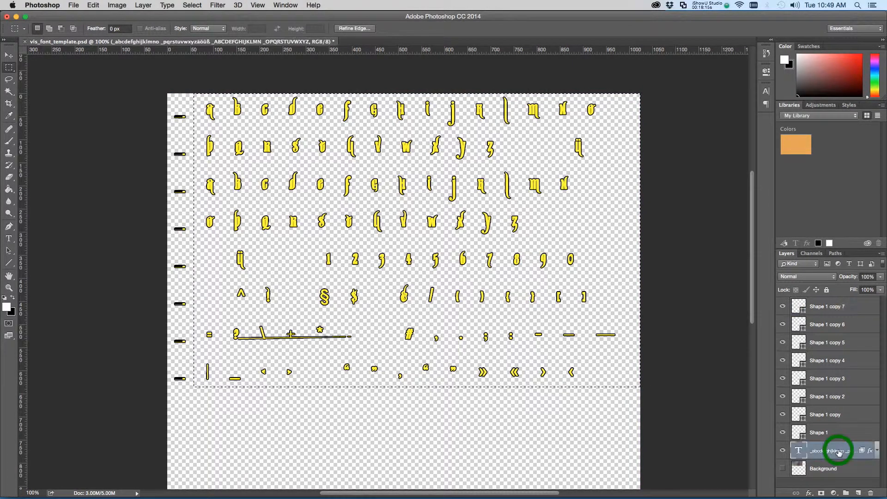
{"action": "left_click", "coordinate": [822, 493]}
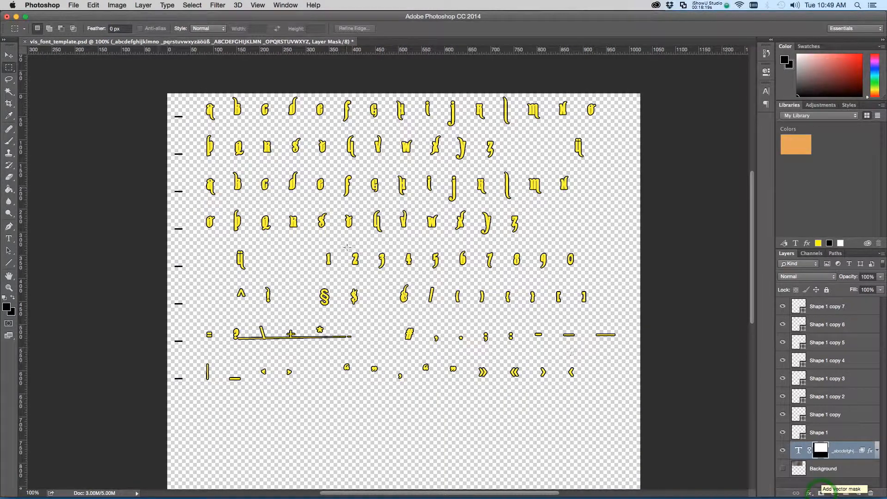
{"action": "left_click", "coordinate": [9, 55]}
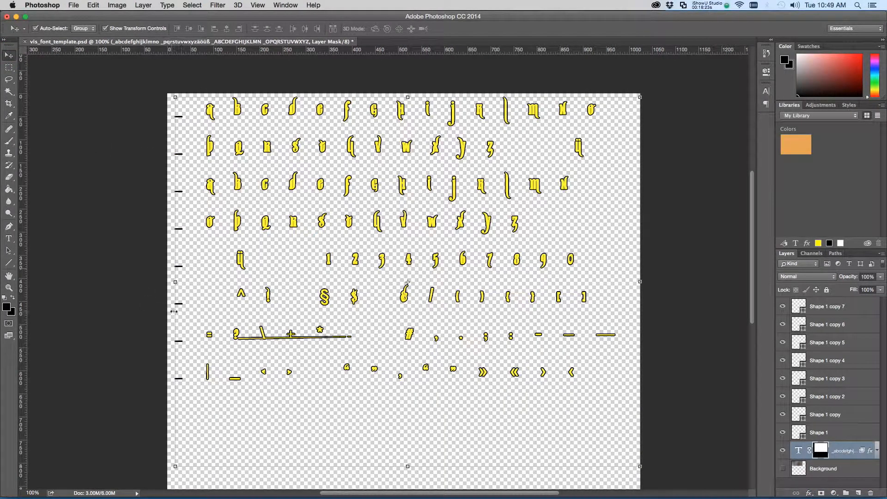
{"action": "left_click", "coordinate": [112, 282]}
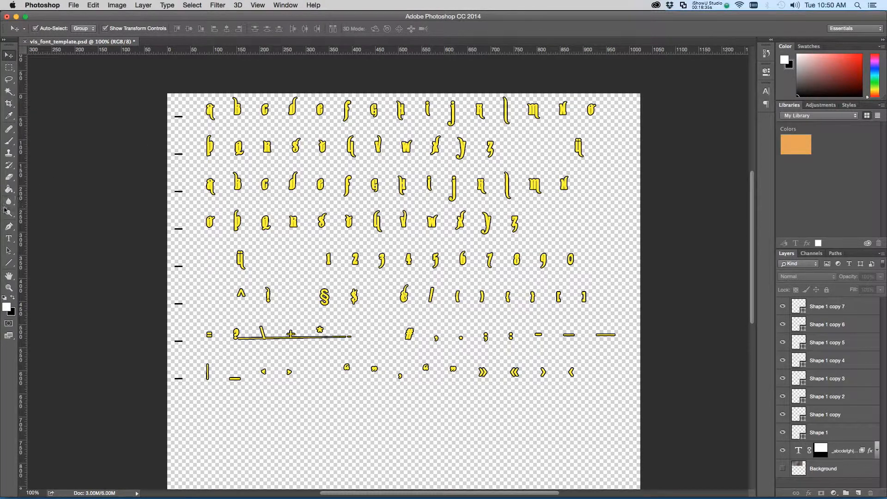
Replace the first missing-character gap after the z in the second row with the letter a and finish the text edit
{"action": "left_click", "coordinate": [9, 238]}
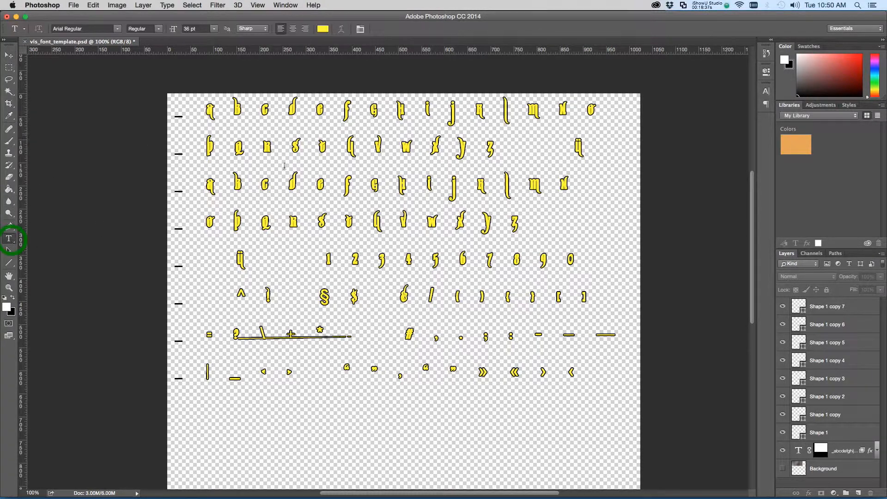
{"action": "left_click", "coordinate": [517, 148]}
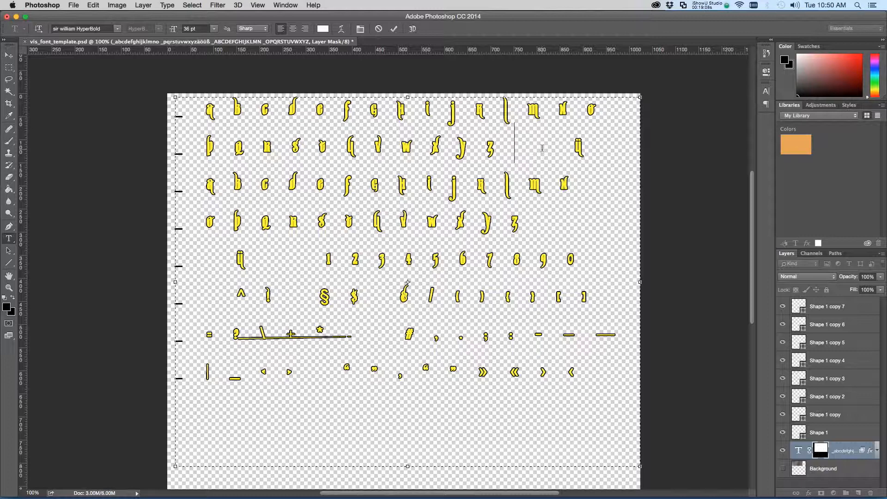
{"action": "key", "text": "Delete"}
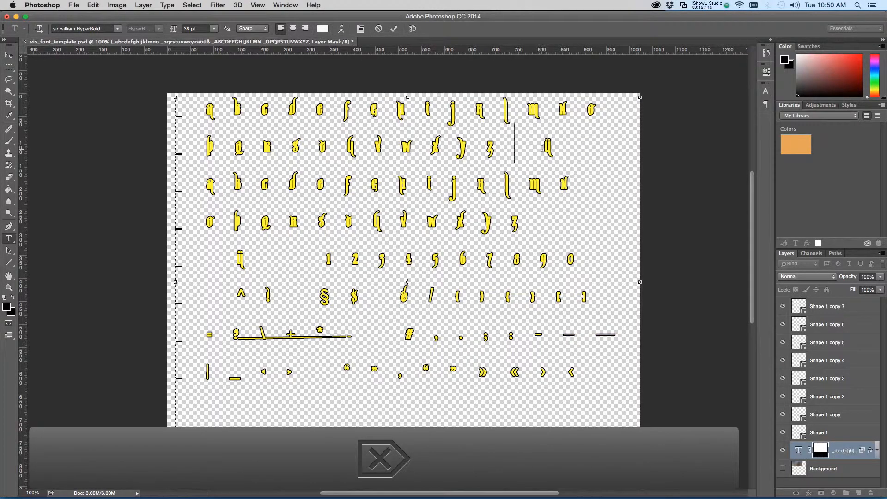
{"action": "type", "text": "a"}
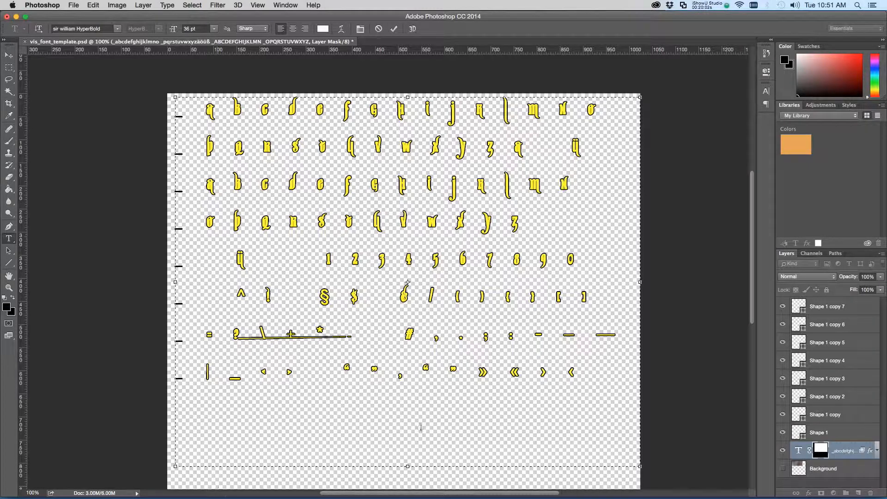
{"action": "key", "text": "Escape"}
Load the text layer's mask as a selection for use with the Rectangular Marquee tool
{"action": "key", "text": "m"}
{"action": "left_click", "coordinate": [824, 449]}
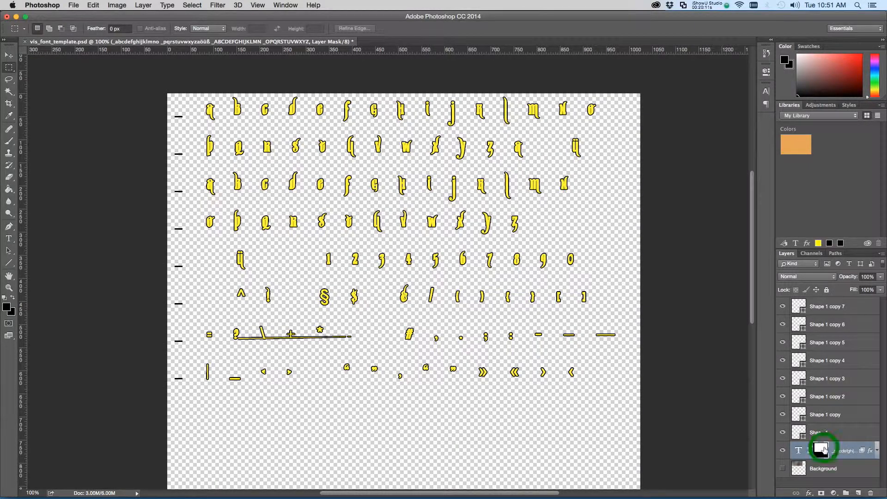
{"action": "right_click", "coordinate": [825, 449]}
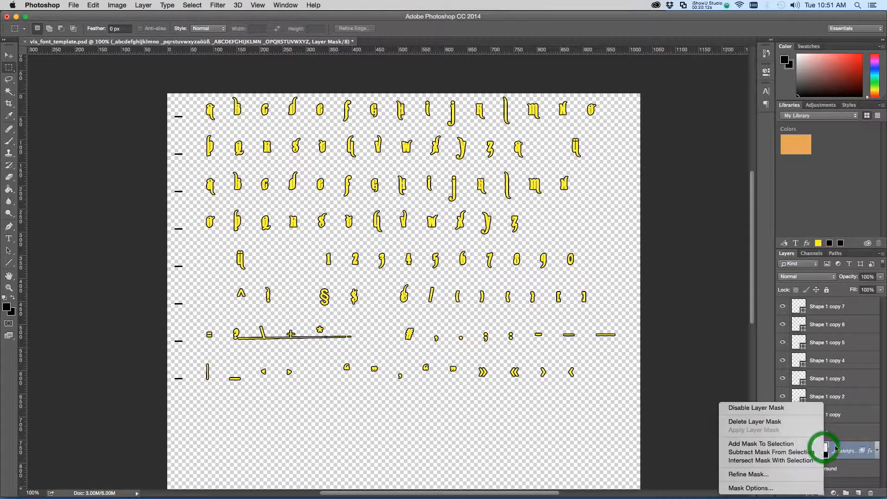
{"action": "left_click", "coordinate": [794, 444]}
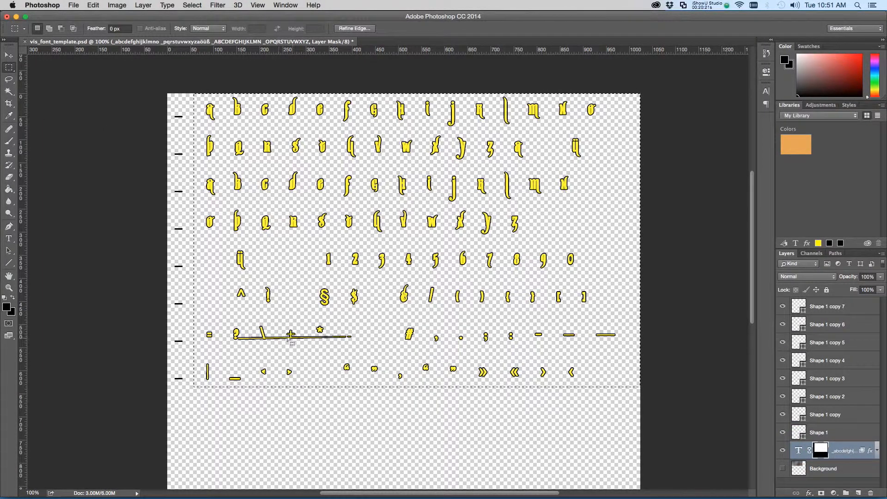
Subtract the stray line beneath the ?, \, + and * characters in the seventh row from the selection, using small rectangular marquees
{"action": "key", "text": "alt"}
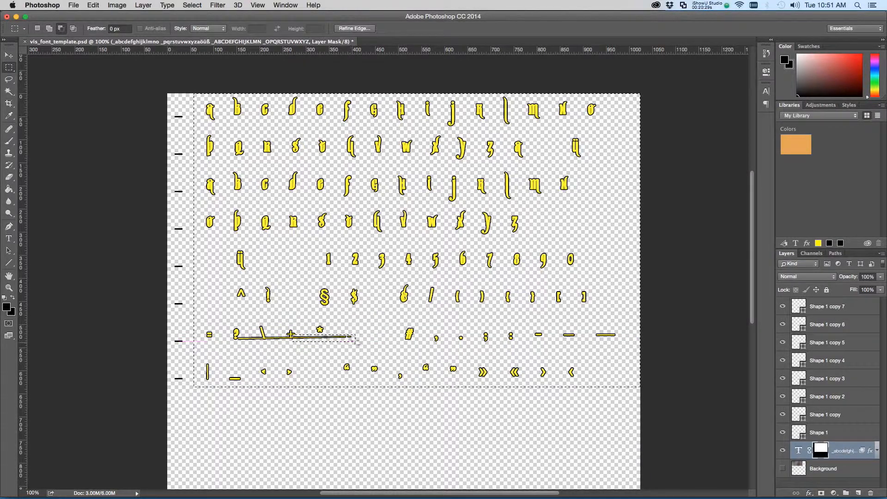
{"action": "left_click_drag", "start_coordinate": [356, 340], "coordinate": [356, 341]}
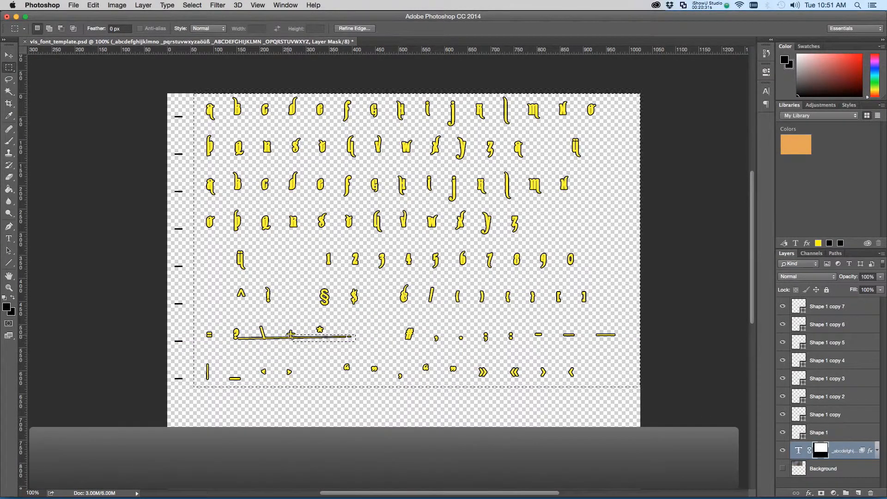
{"action": "key", "text": "alt"}
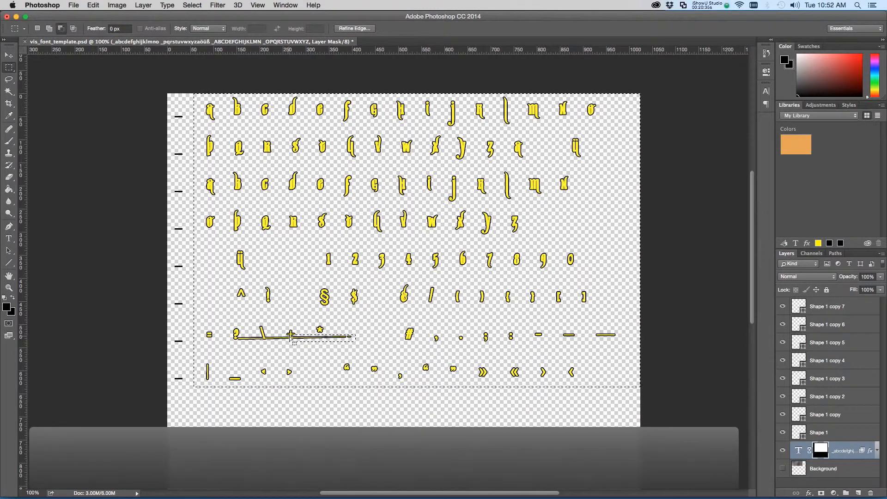
{"action": "left_click", "coordinate": [290, 335], "text": "alt"}
{"action": "left_click_drag", "start_coordinate": [290, 336], "coordinate": [274, 337]}
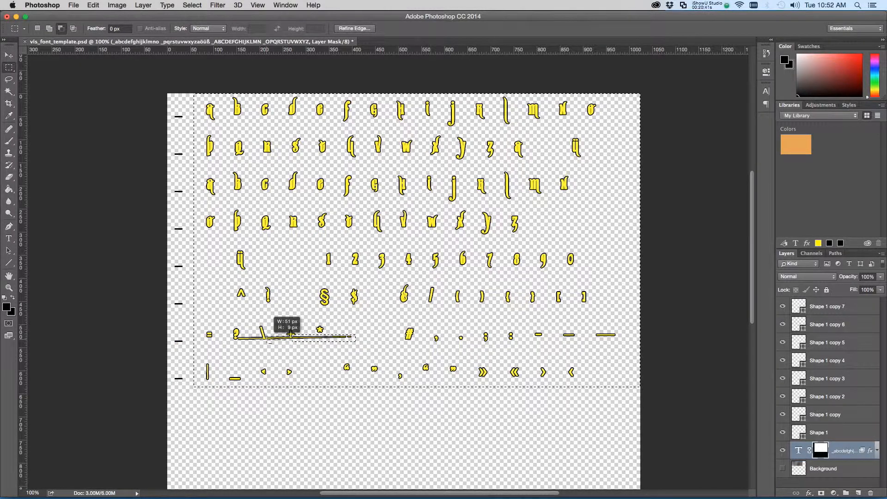
{"action": "left_click_drag", "start_coordinate": [267, 340], "coordinate": [267, 339]}
{"action": "key", "text": "alt"}
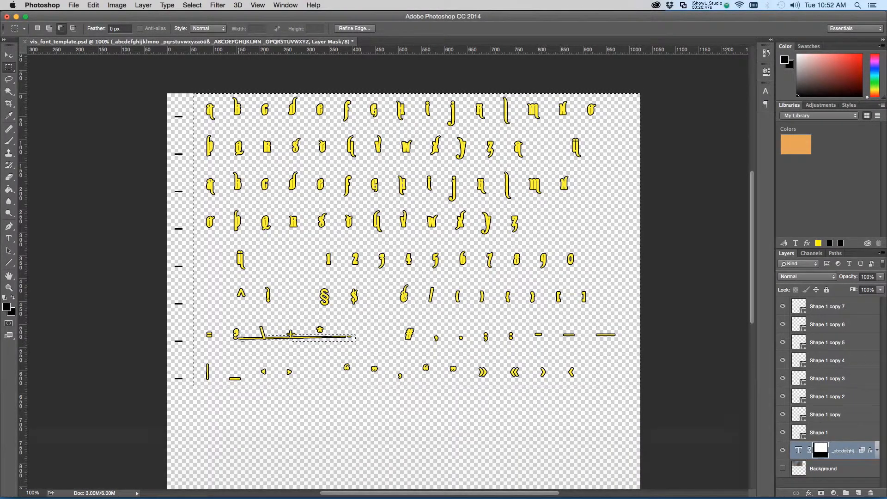
{"action": "left_click_drag", "start_coordinate": [237, 337], "coordinate": [263, 343]}
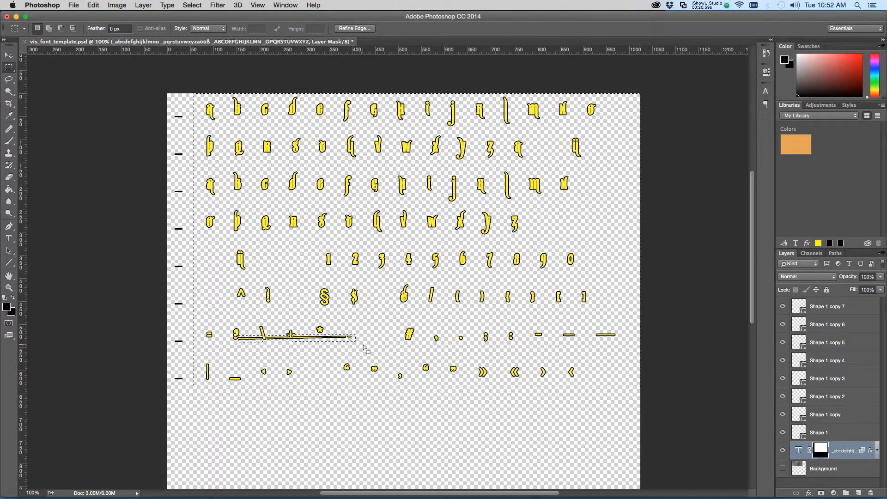
{"action": "left_click", "coordinate": [821, 494]}
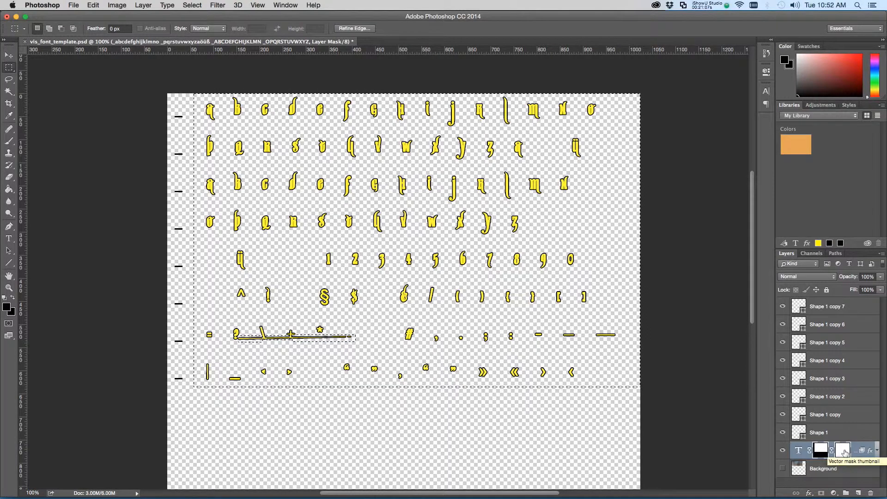
{"action": "right_click", "coordinate": [845, 452]}
{"action": "left_click", "coordinate": [808, 468]}
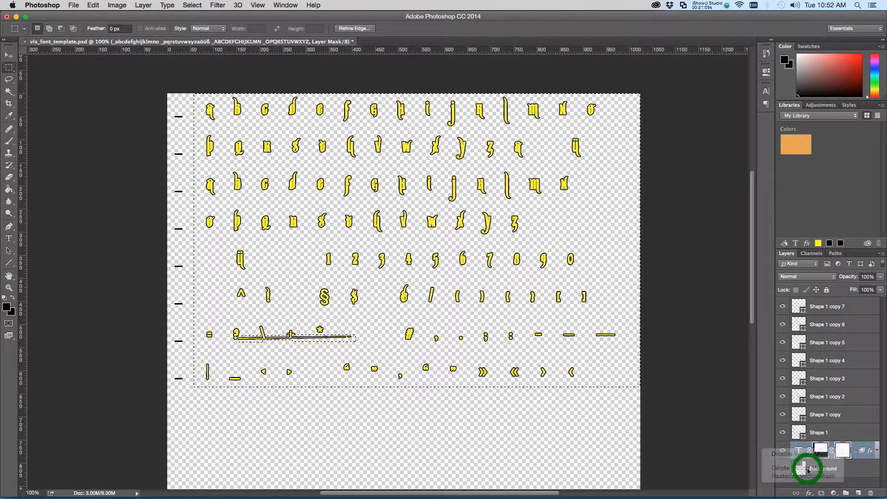
Delete the text layer's old mask and create a new layer mask from the current selection
{"action": "right_click", "coordinate": [821, 446]}
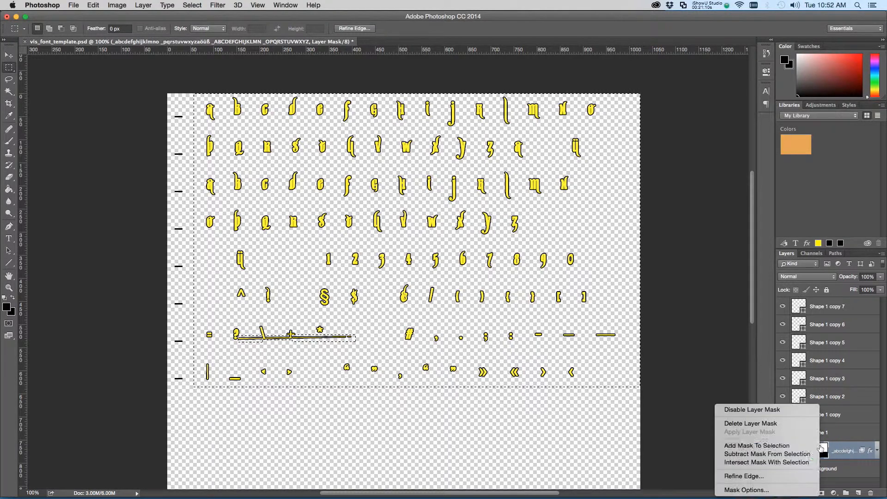
{"action": "left_click", "coordinate": [785, 423]}
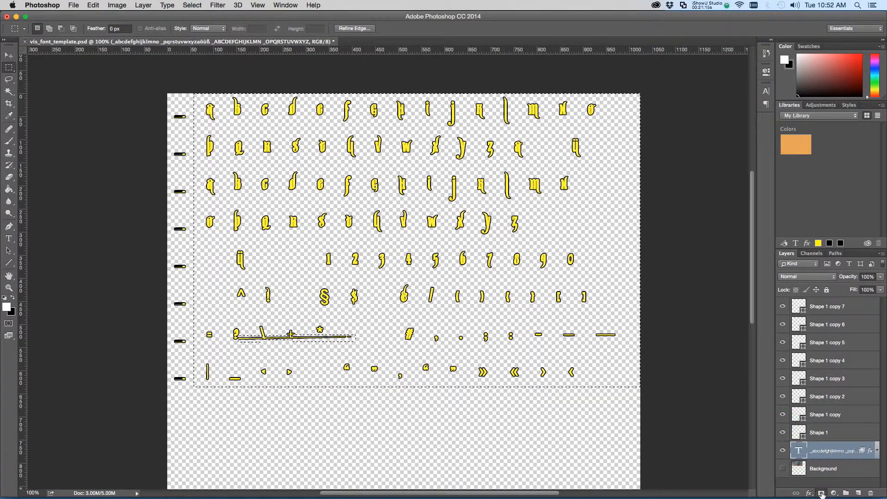
{"action": "left_click", "coordinate": [821, 493]}
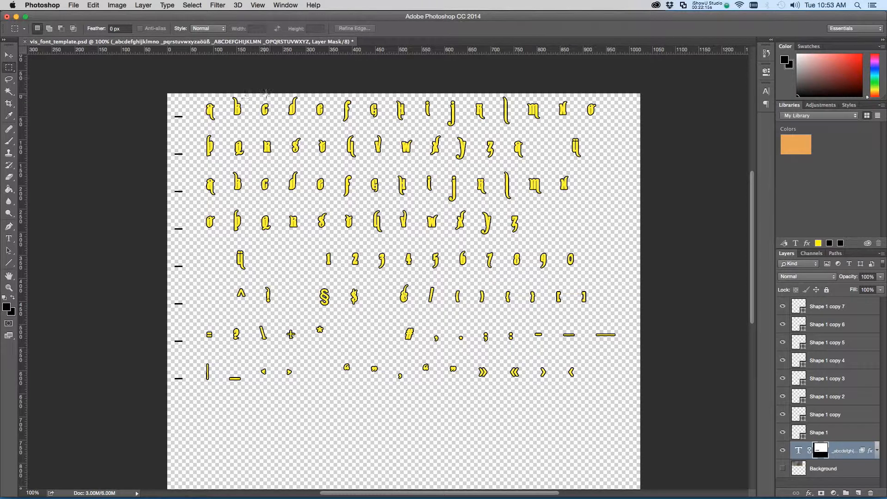
Revert the document to its last saved version and deselect the text layer with the Move tool
{"action": "left_click", "coordinate": [71, 5]}
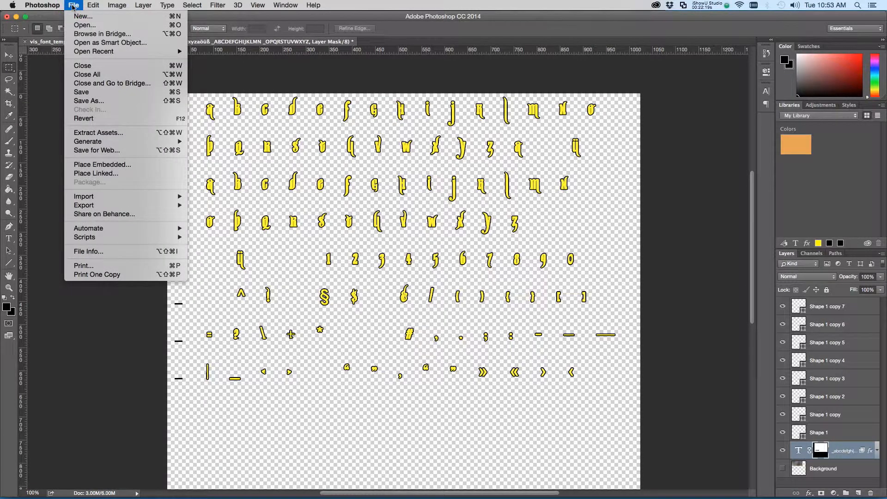
{"action": "left_click", "coordinate": [80, 119]}
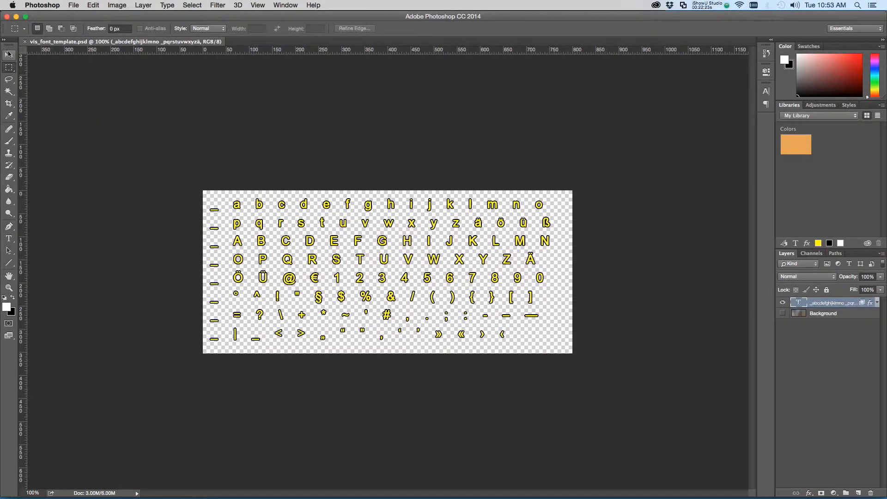
{"action": "left_click", "coordinate": [9, 54]}
{"action": "left_click", "coordinate": [99, 135]}
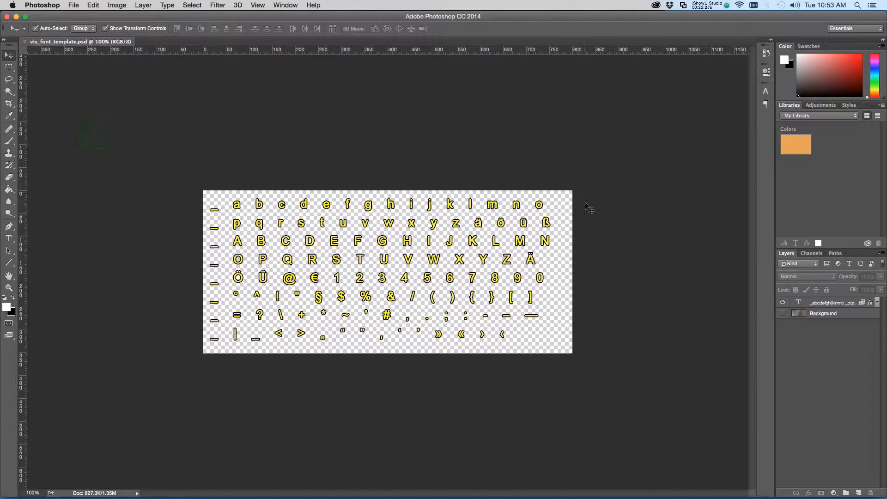